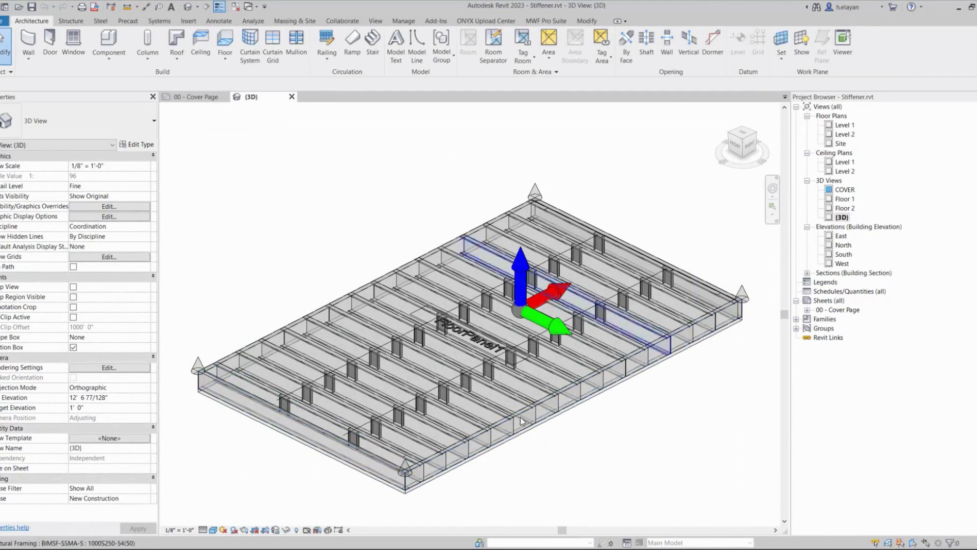
# - Inspect the stiffeners in FloorPanel1 and the two model lines along which they are placed, ending with the whole panel in view
pyautogui.scroll(3, 372, 428)
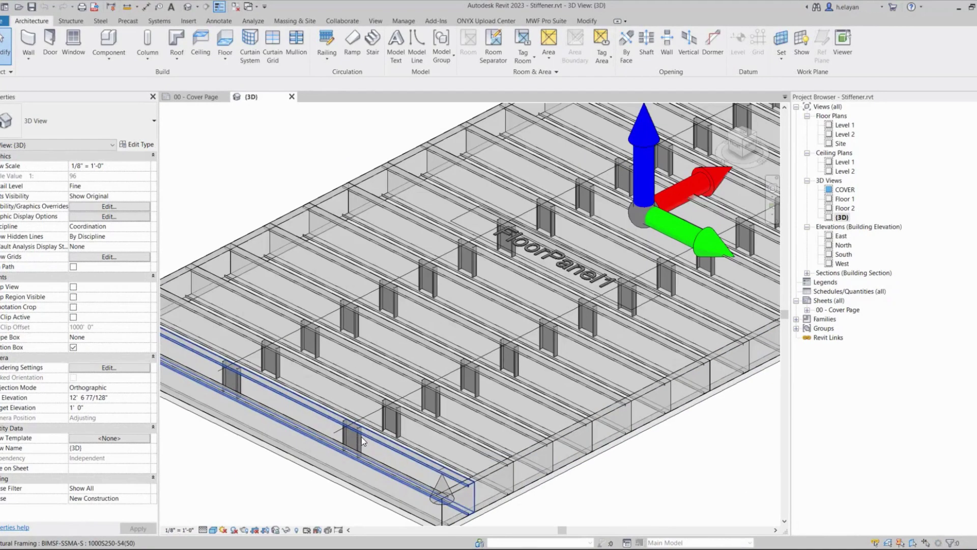
pyautogui.click(401, 420)
pyautogui.click(431, 400)
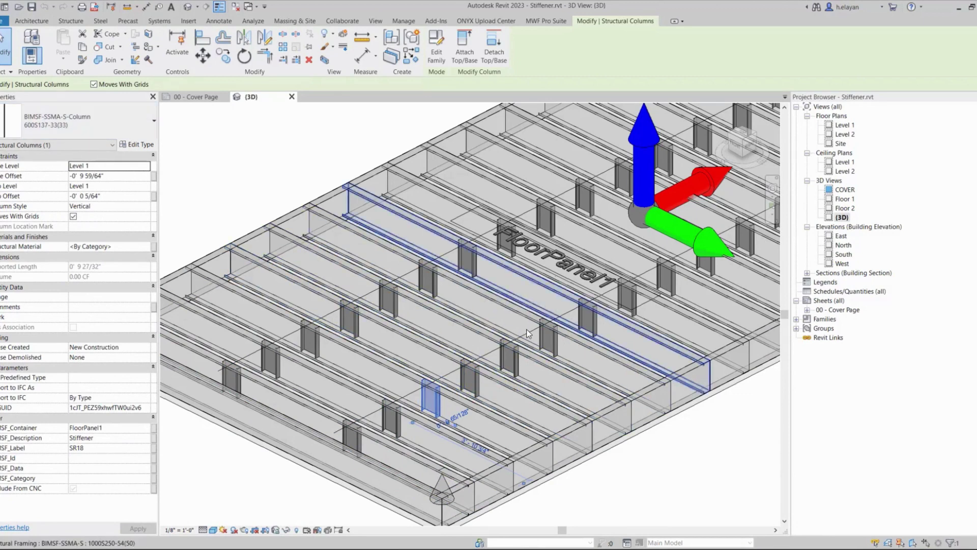
pyautogui.scroll(2, 521, 359)
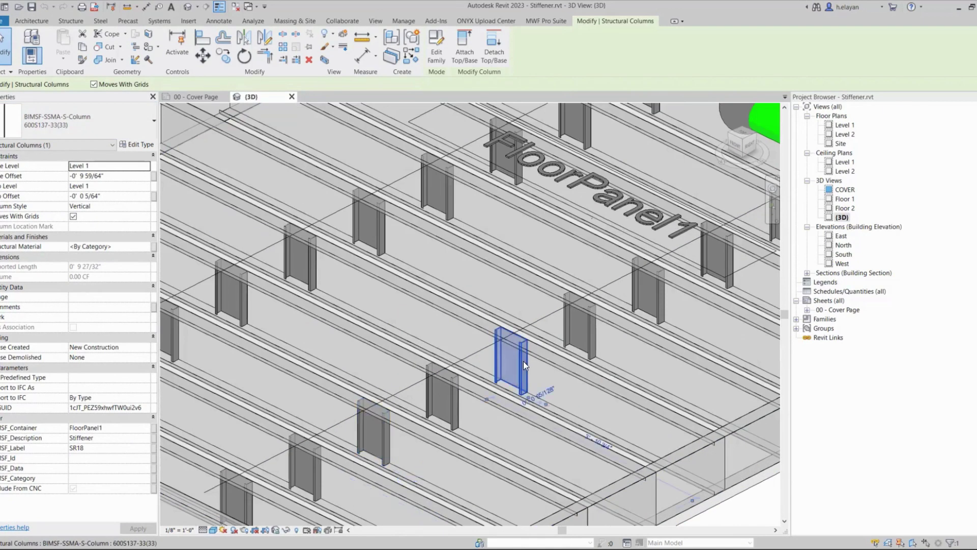
pyautogui.click(523, 361)
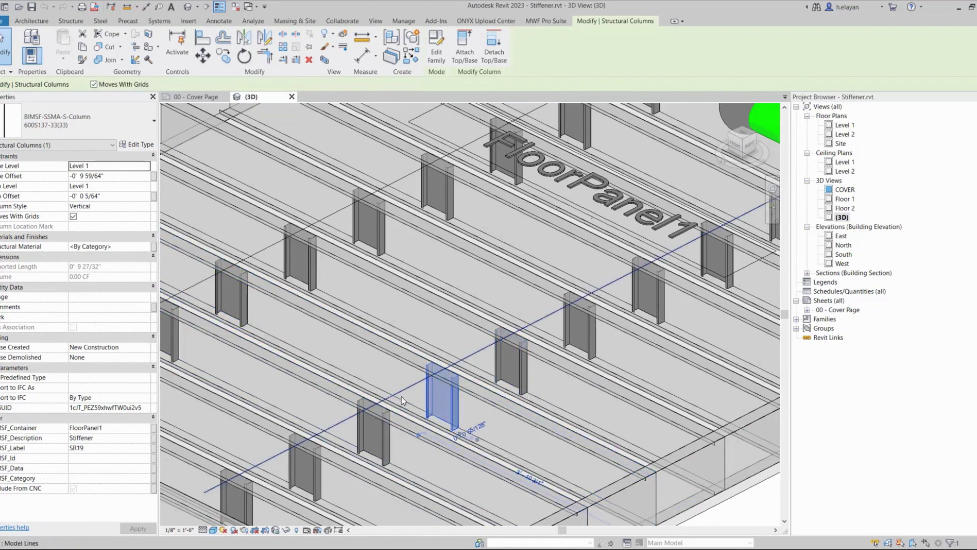
pyautogui.click(262, 254)
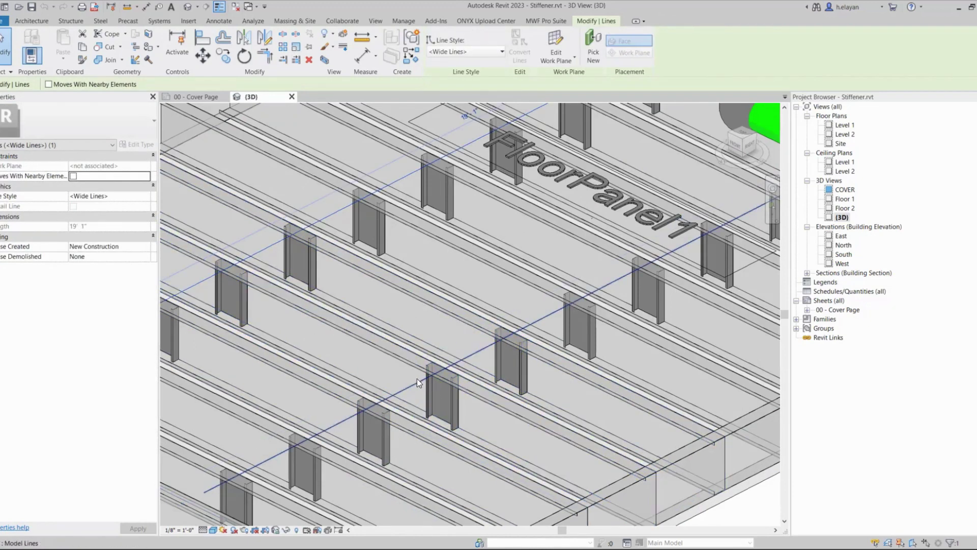
pyautogui.press('z')
pyautogui.press('f')
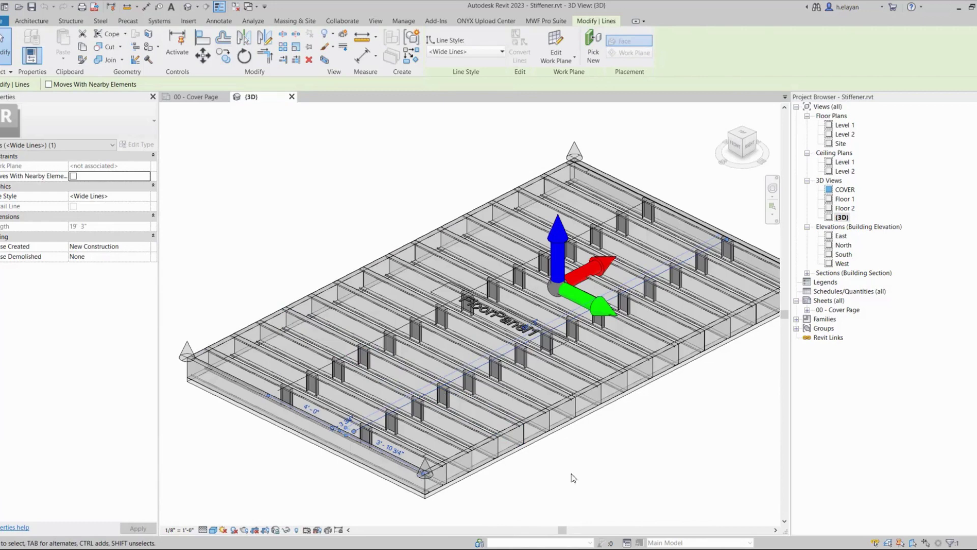
pyautogui.click(571, 476)
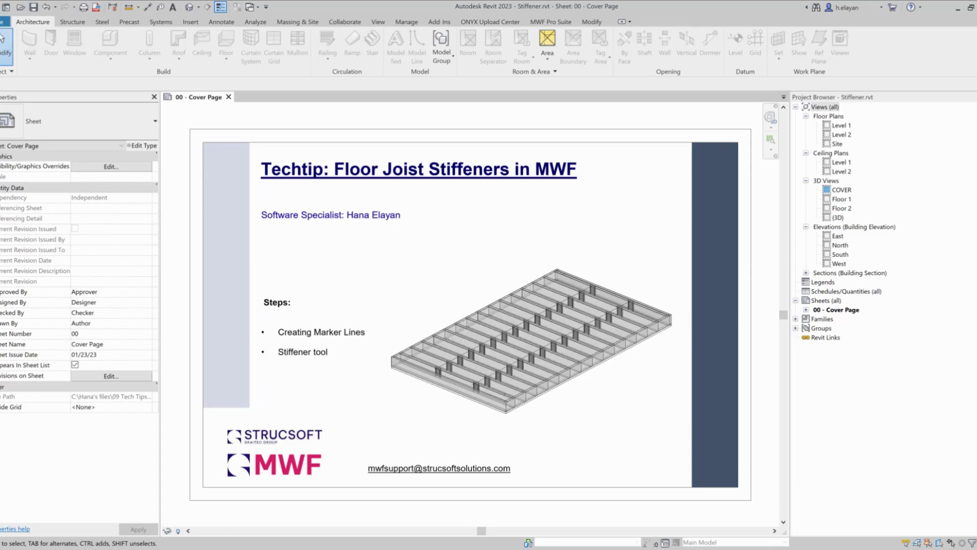
# - Open the {3D} view and examine individual stiffeners and the marker lines running through them in FloorPanel1
pyautogui.doubleClick(838, 217)
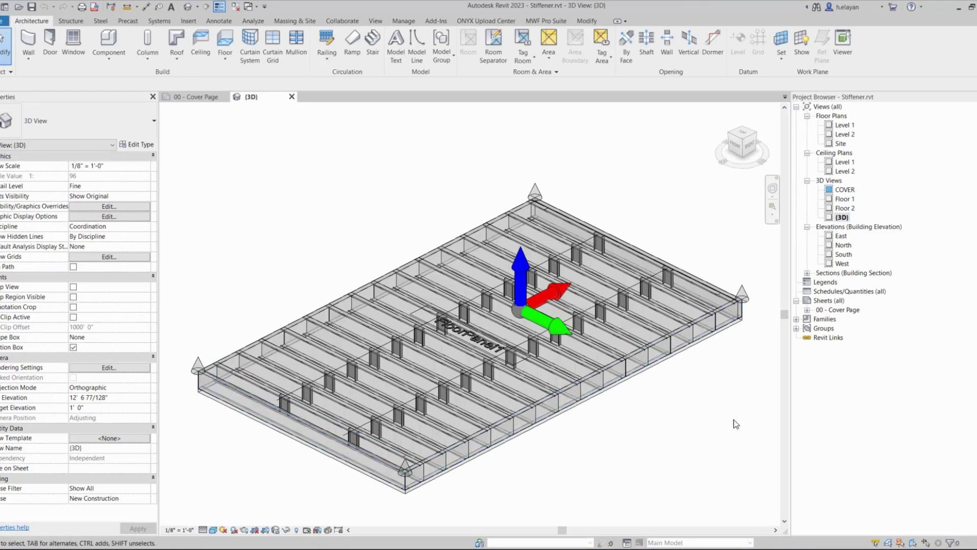
pyautogui.scroll(3, 363, 433)
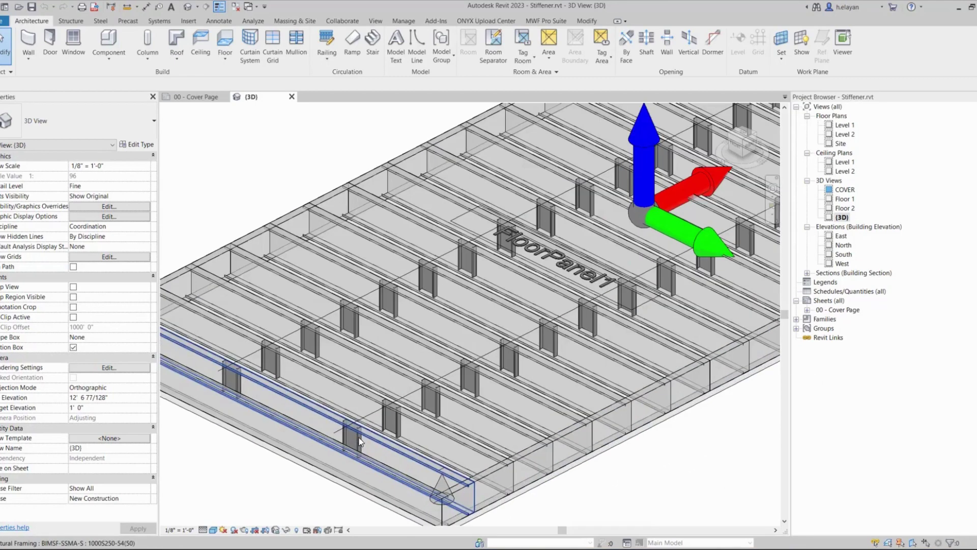
pyautogui.click(398, 425)
pyautogui.click(431, 399)
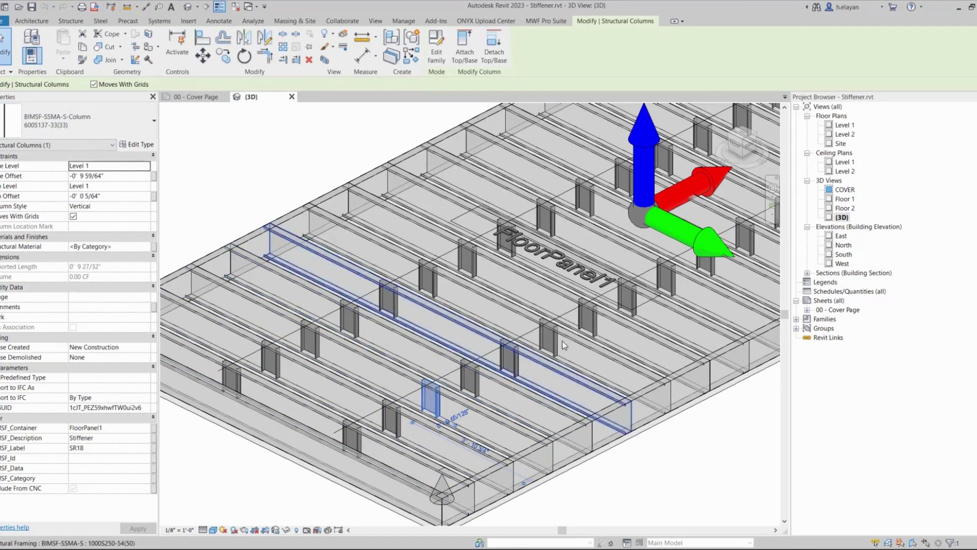
pyautogui.scroll(3, 506, 351)
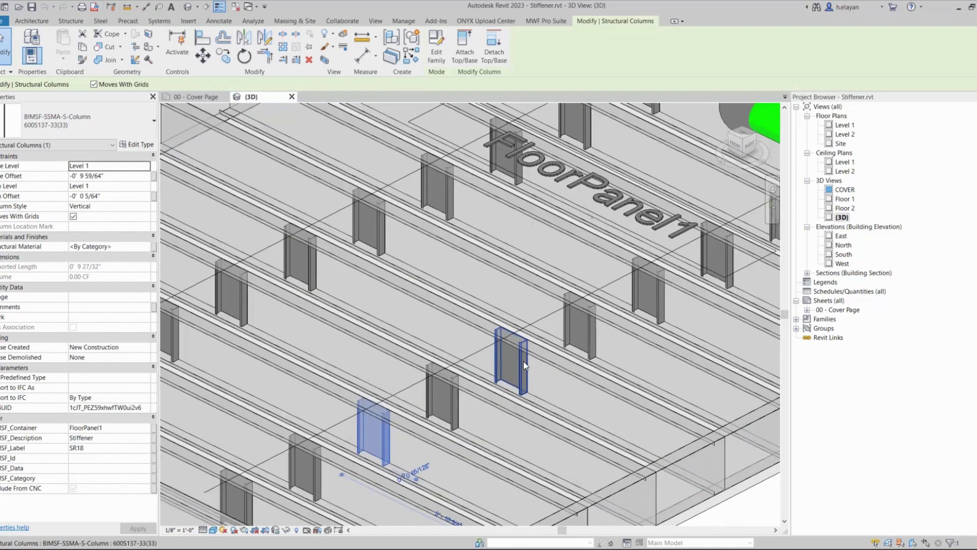
pyautogui.click(523, 361)
pyautogui.click(451, 404)
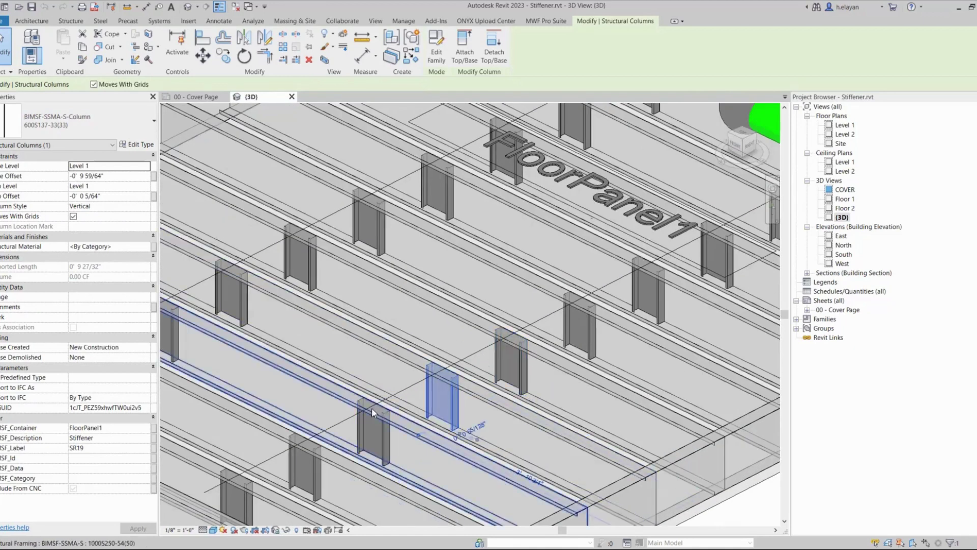
pyautogui.click(268, 260)
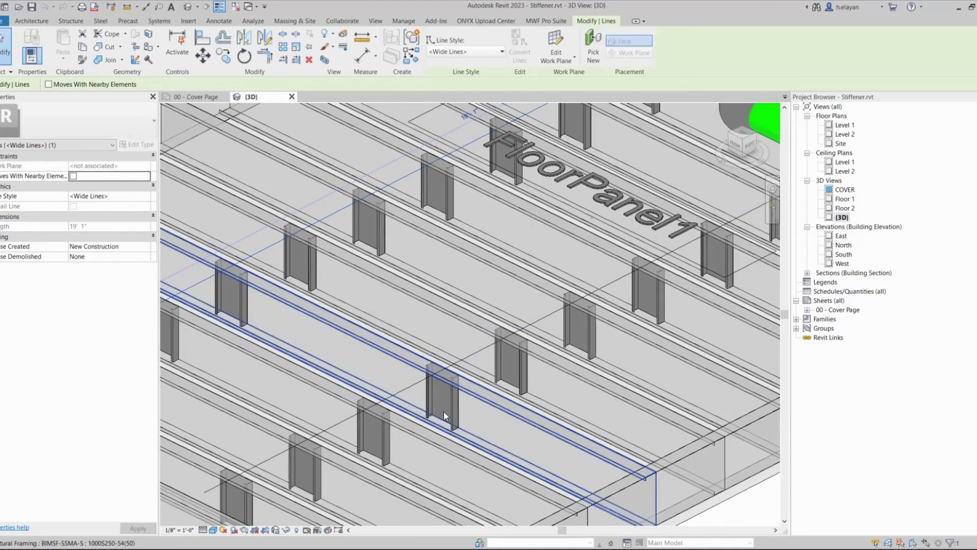
pyautogui.scroll(-5, 446, 394)
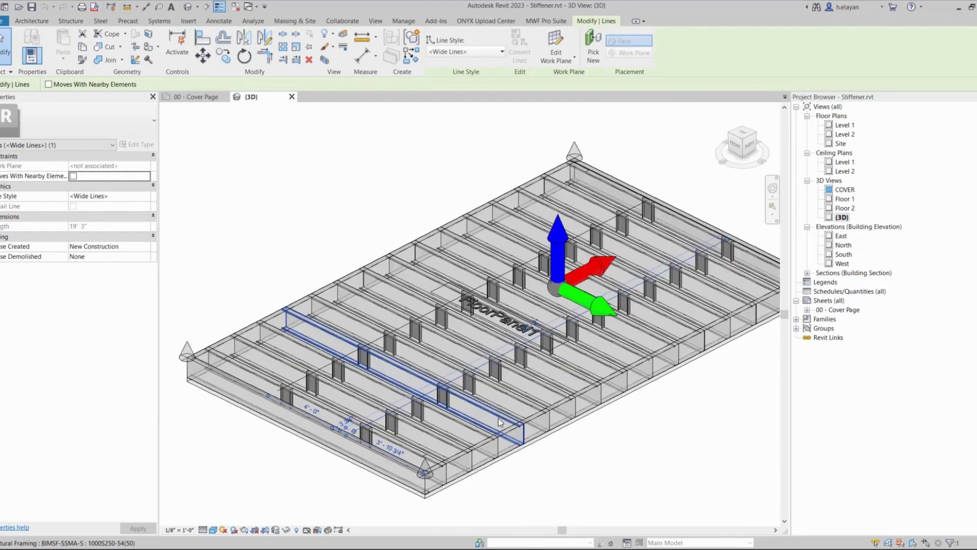
pyautogui.press('Escape')
pyautogui.scroll(-3, 586, 499)
pyautogui.moveTo(529, 425); pyautogui.dragTo(540, 444, button='middle')
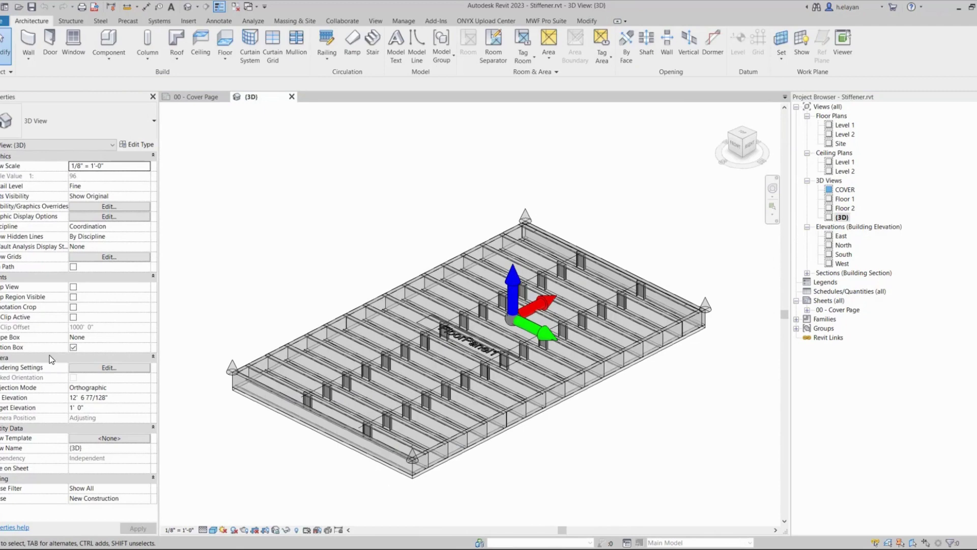
# - Turn off the 3D view's section box and isolate the unframed Generic - 12" floor with a selection box
pyautogui.click(73, 347)
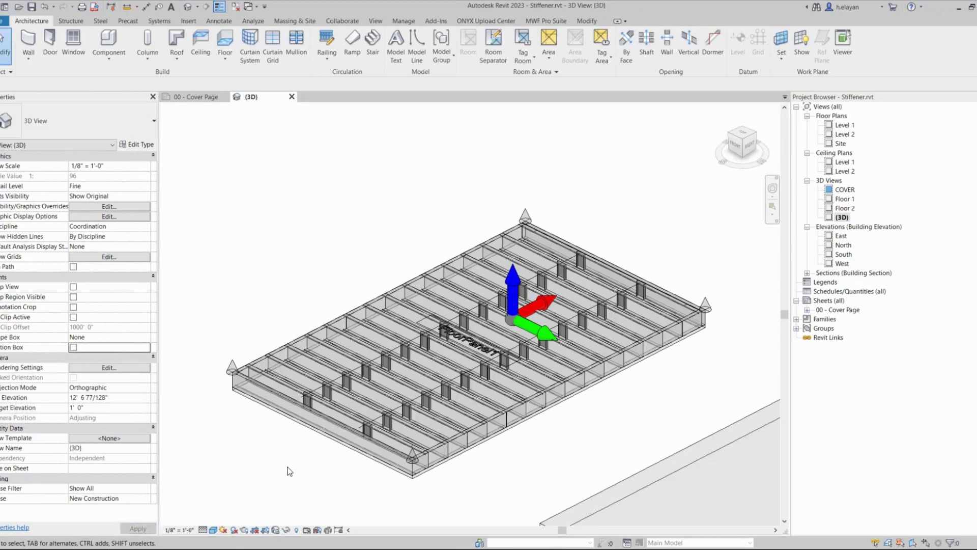
pyautogui.moveTo(536, 451); pyautogui.dragTo(290, 340, button='middle')
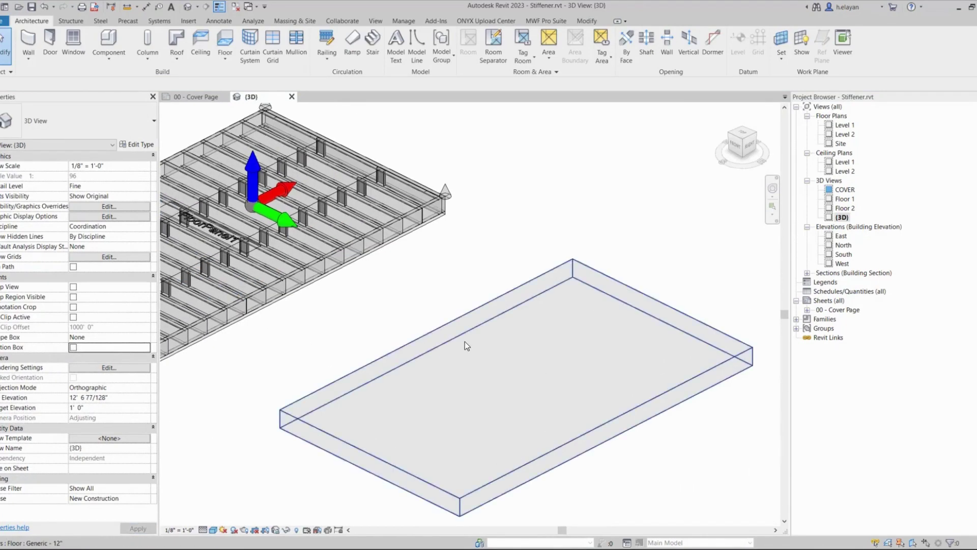
pyautogui.moveTo(649, 481); pyautogui.dragTo(370, 355)
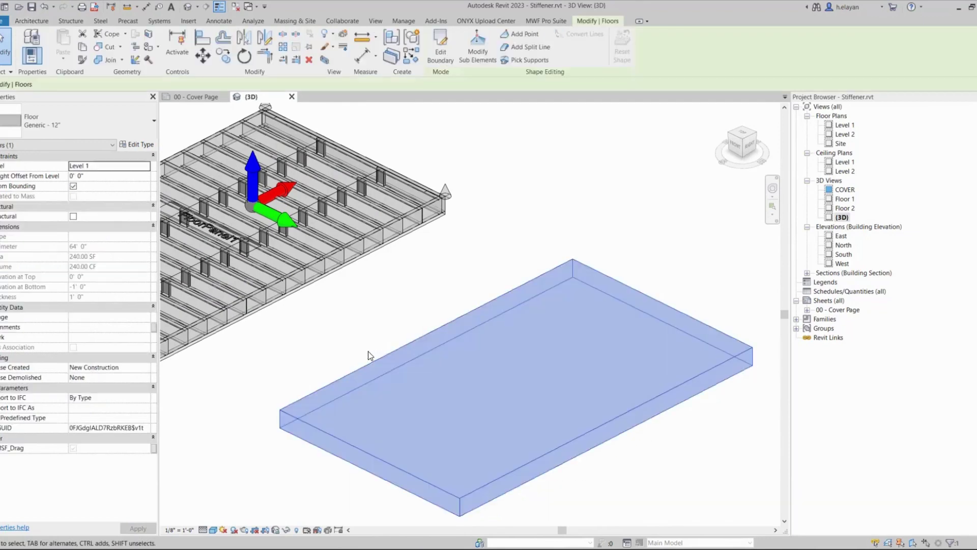
pyautogui.press('b')
pyautogui.press('x')
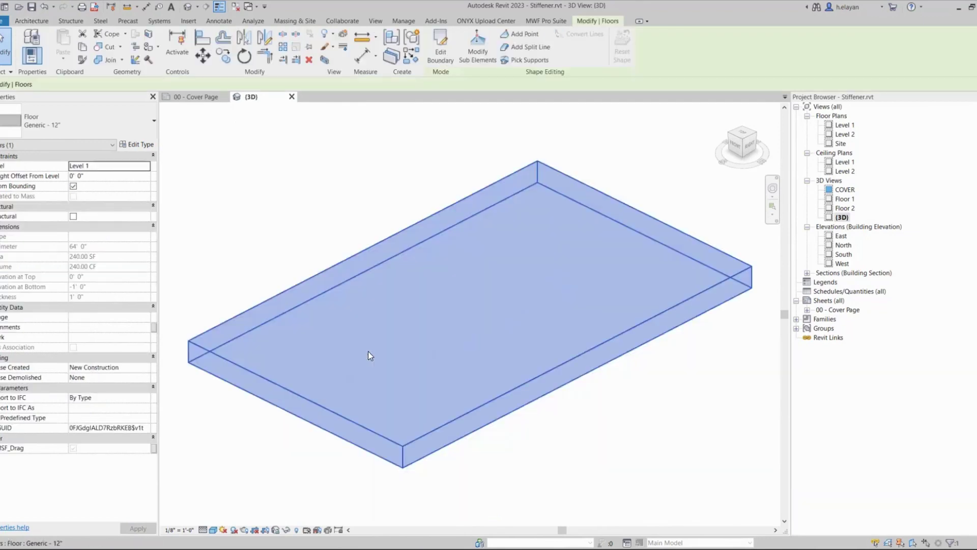
pyautogui.click(576, 446)
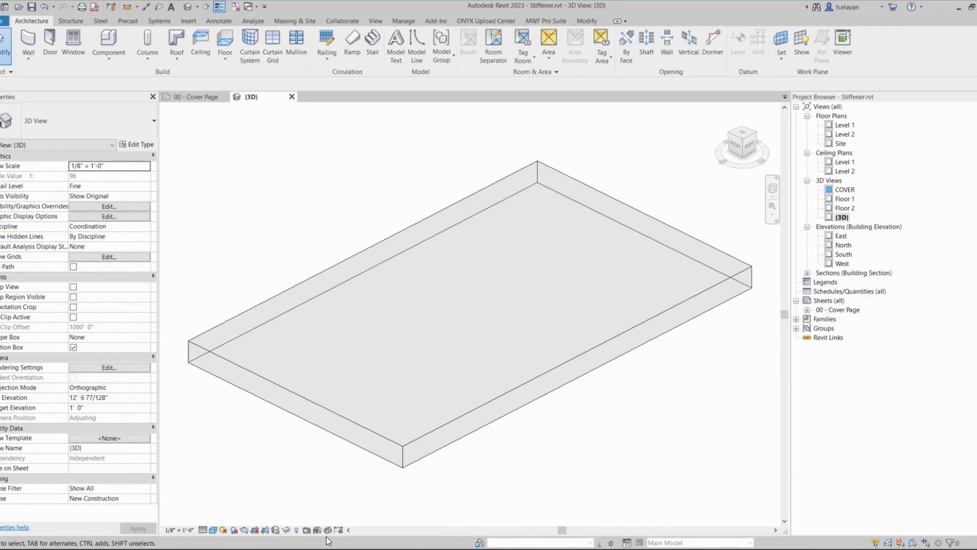
# - Reveal the hidden elements, raise the section box's upper face well above the floor, and return to the normal display
pyautogui.click(297, 530)
pyautogui.click(395, 439)
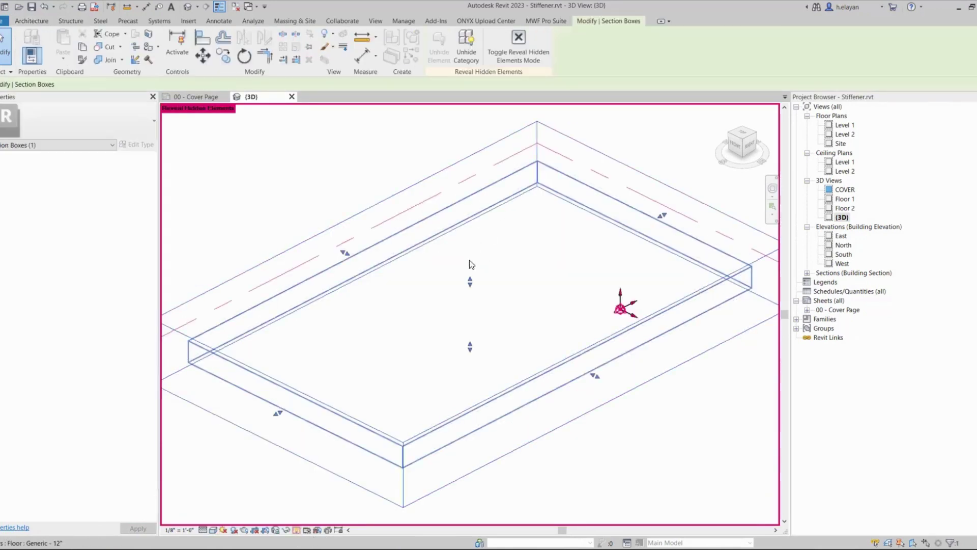
pyautogui.press('Escape')
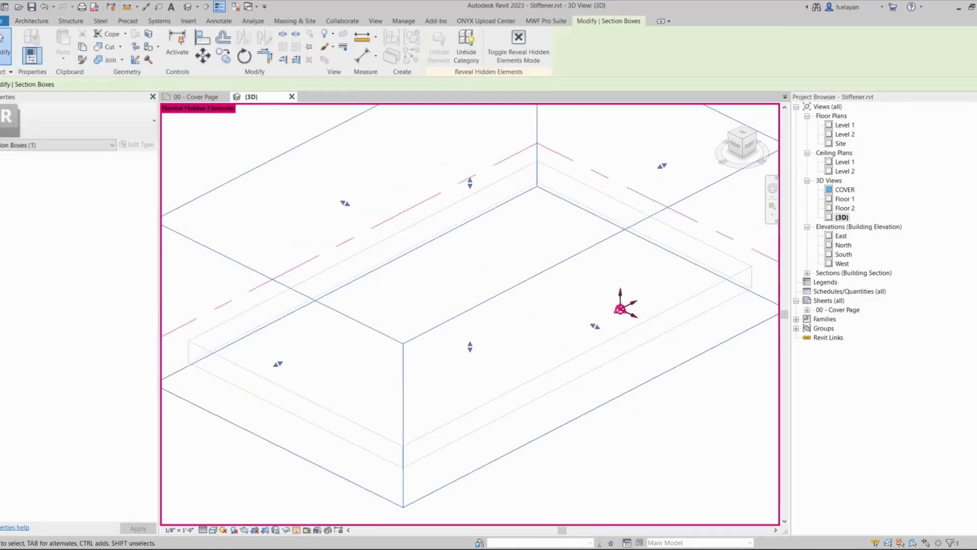
pyautogui.click(297, 530)
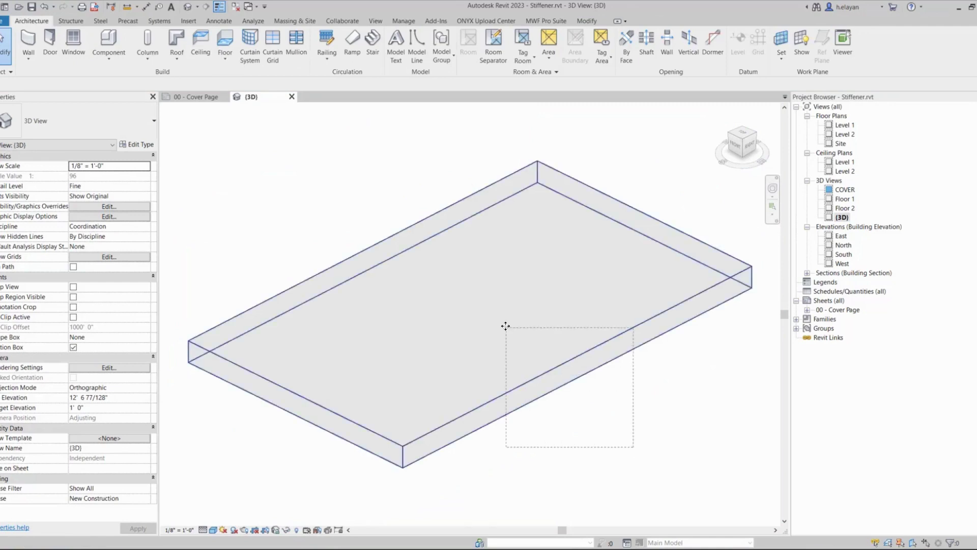
# - Create the MWF floor panel on the Generic - 12" floor from the Default_Imperial Light Gauge template with Frame it Now enabled
pyautogui.click(506, 326)
pyautogui.click(541, 22)
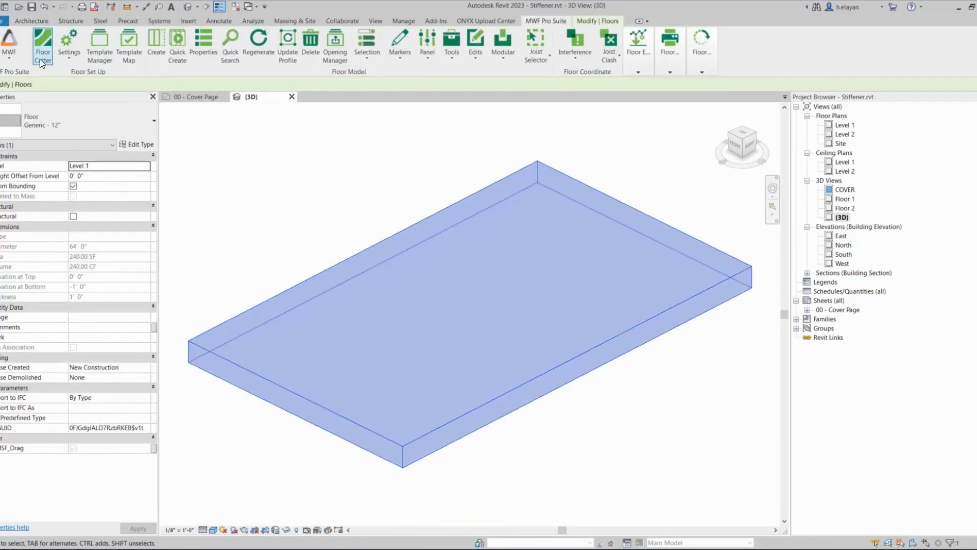
pyautogui.click(157, 41)
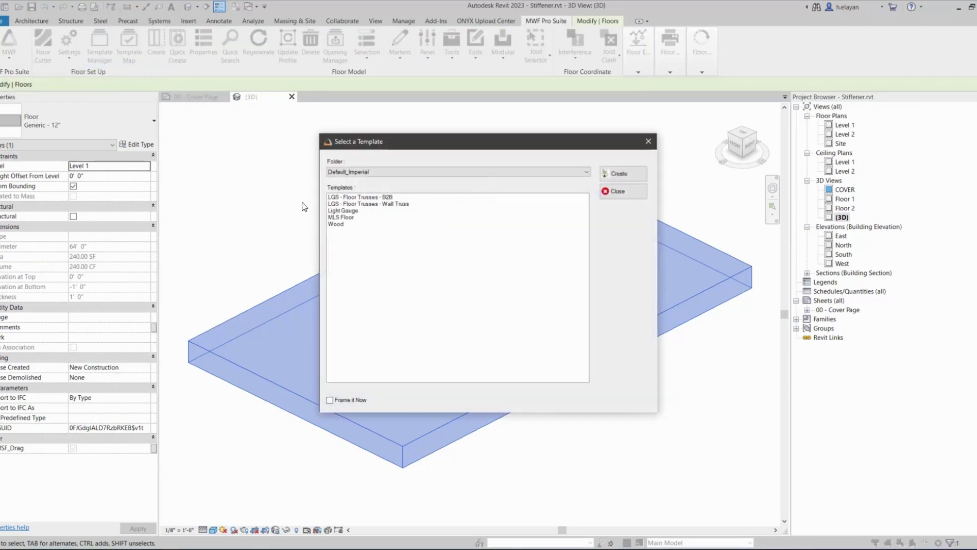
pyautogui.click(352, 212)
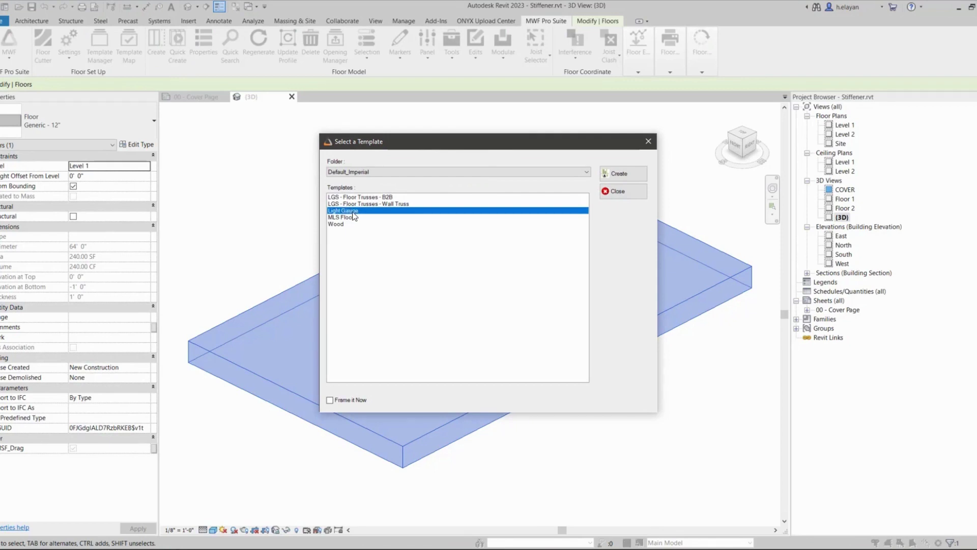
pyautogui.click(330, 400)
pyautogui.click(620, 171)
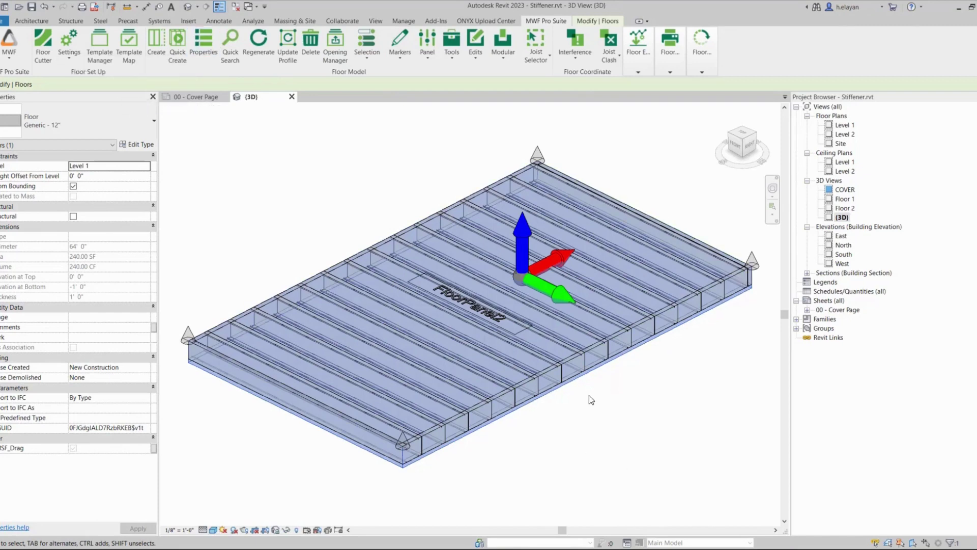
# - Select a joist near the middle of FloorPanel2 and review MWF's marker-line commands and floor tools
pyautogui.click(600, 429)
pyautogui.click(565, 351)
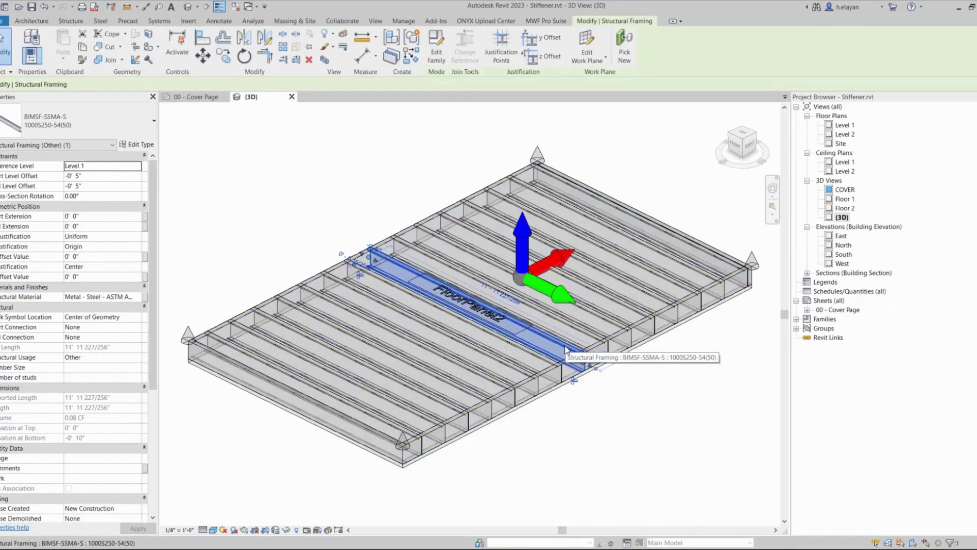
pyautogui.click(554, 21)
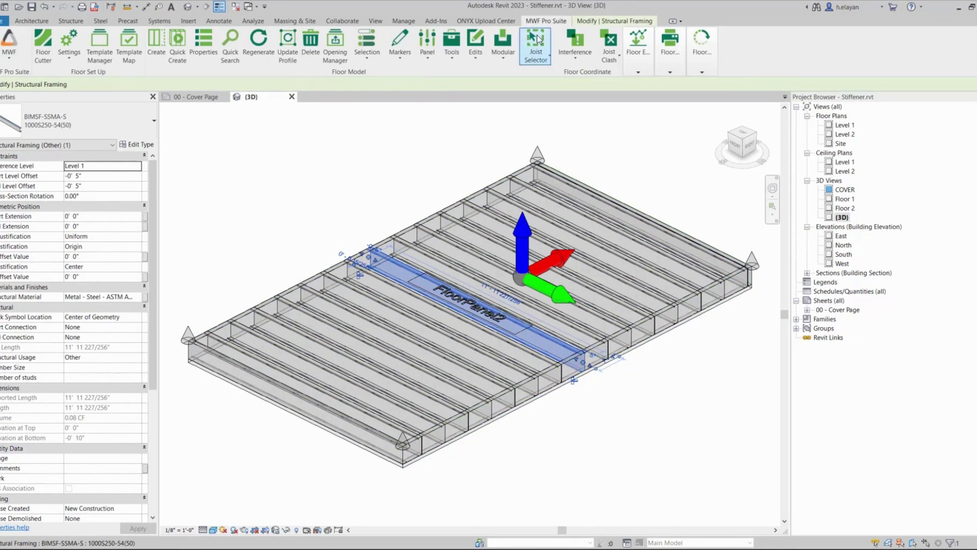
pyautogui.click(406, 61)
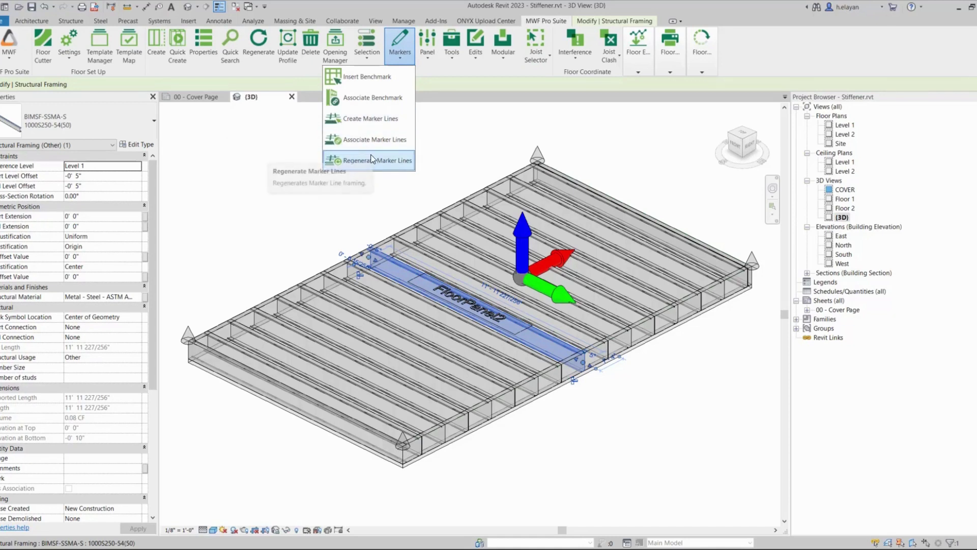
pyautogui.click(453, 58)
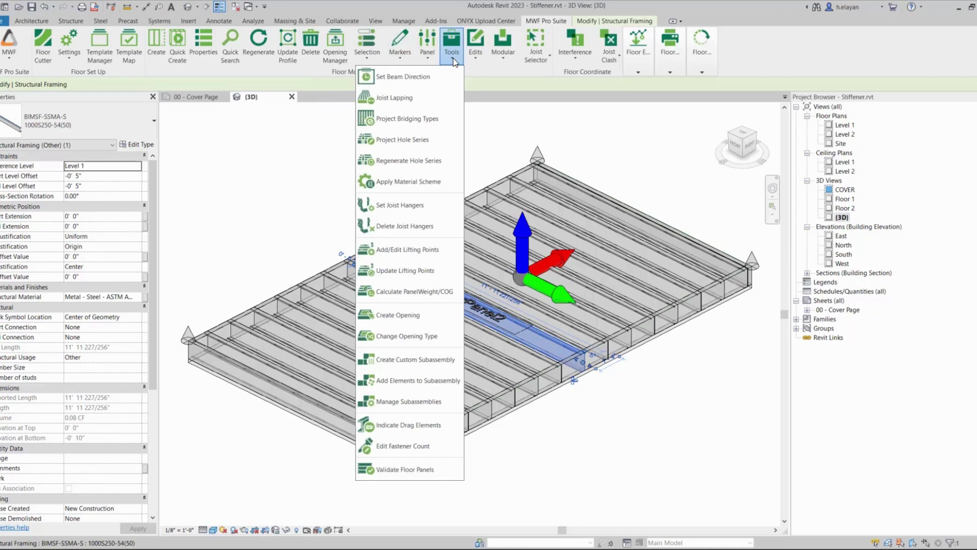
pyautogui.click(453, 57)
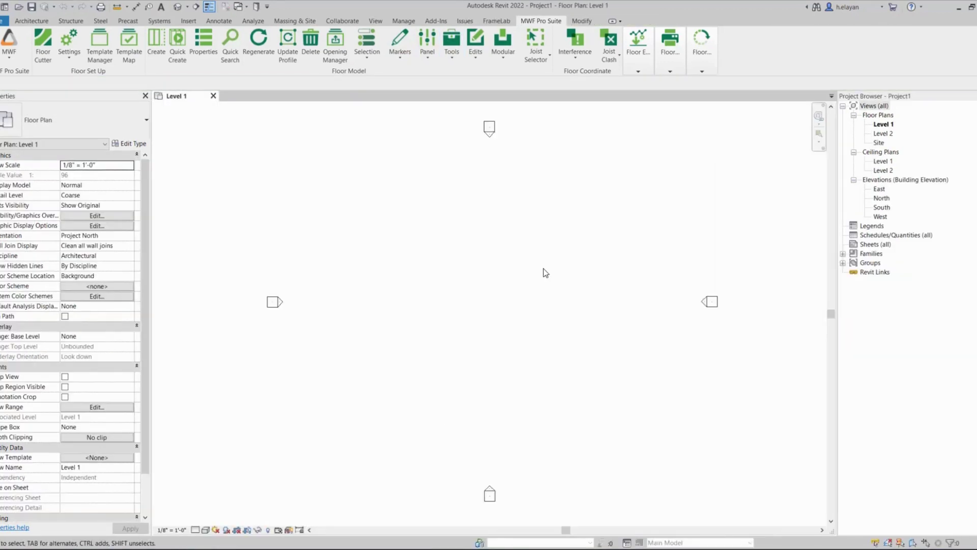
# - Review where the marker-line commands are grouped in the Revit 2022 project and return to the Stiffener model
pyautogui.click(455, 60)
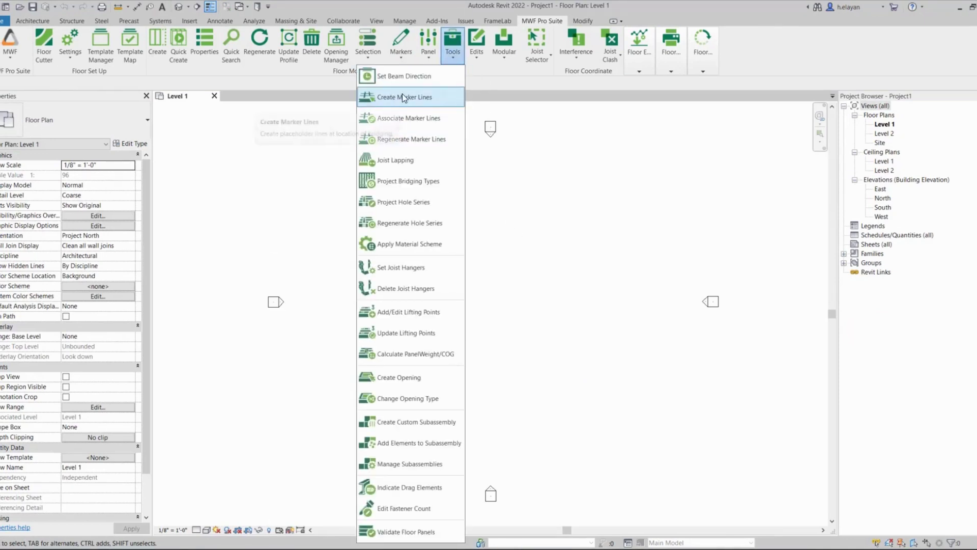
pyautogui.click(401, 56)
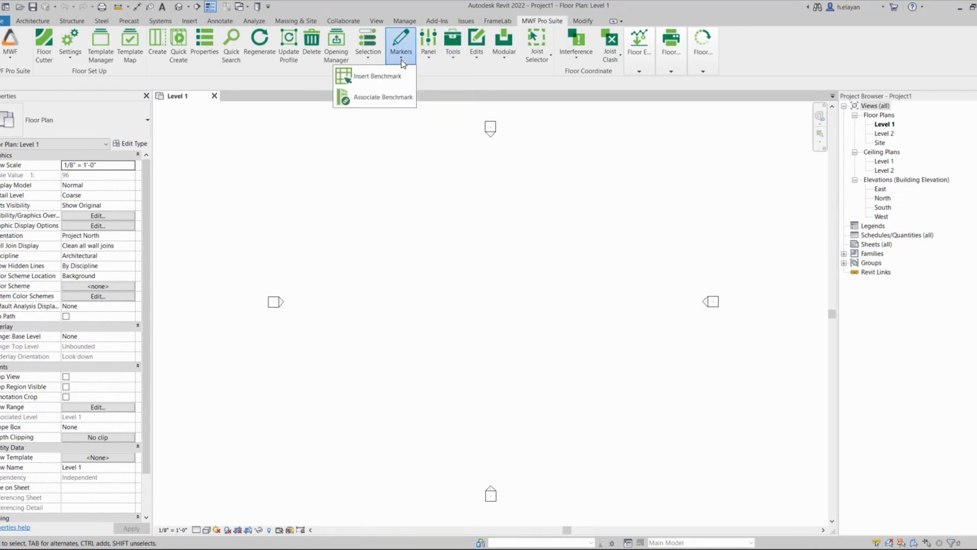
pyautogui.click(411, 209)
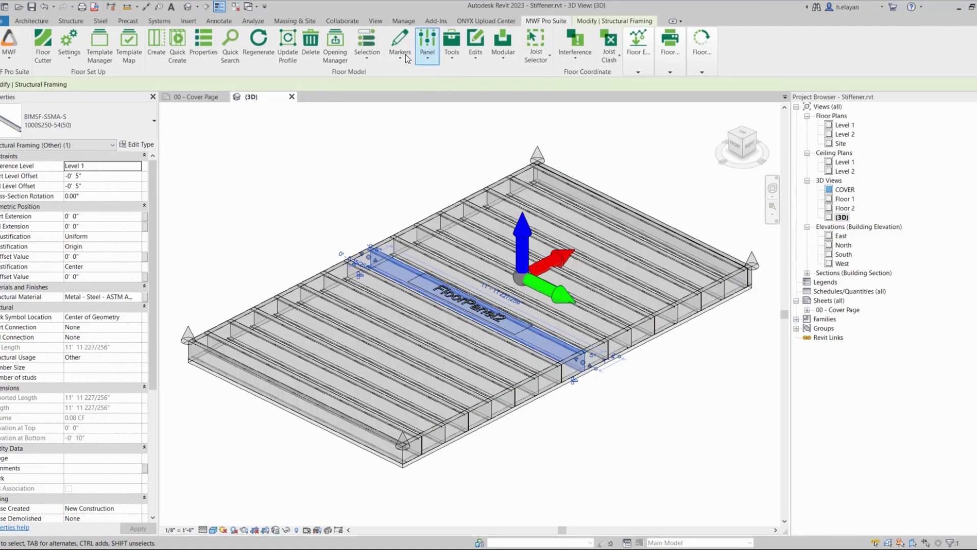
# - Create an equally spaced marker line on the floor panel with a 9' 0" maximum distance and no joist stiffener assigned
pyautogui.click(401, 56)
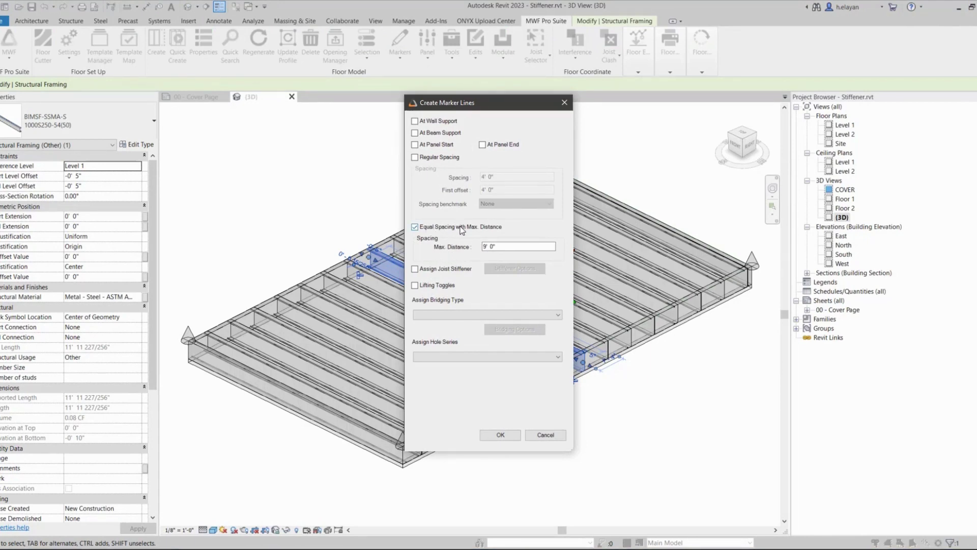
pyautogui.click(485, 247)
pyautogui.write('9')
pyautogui.click(417, 270)
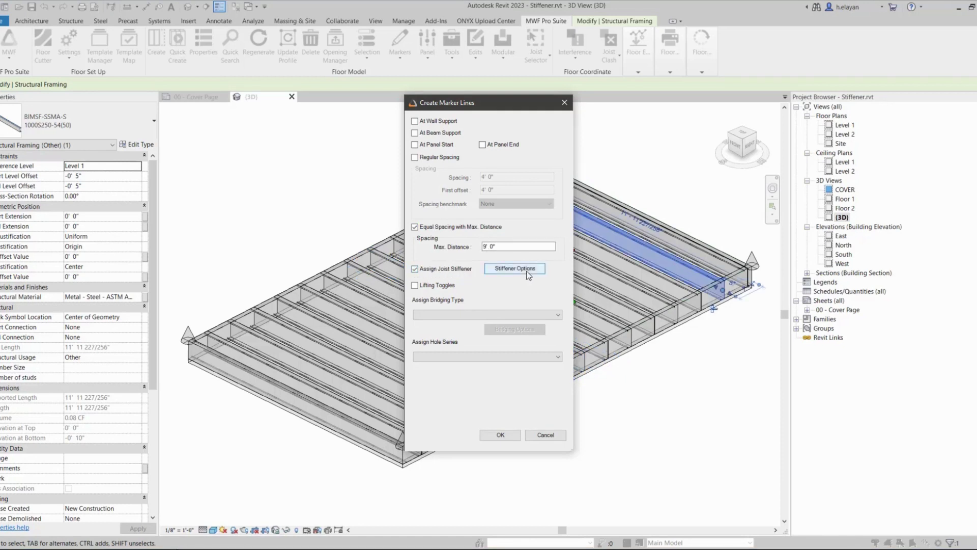
pyautogui.click(509, 273)
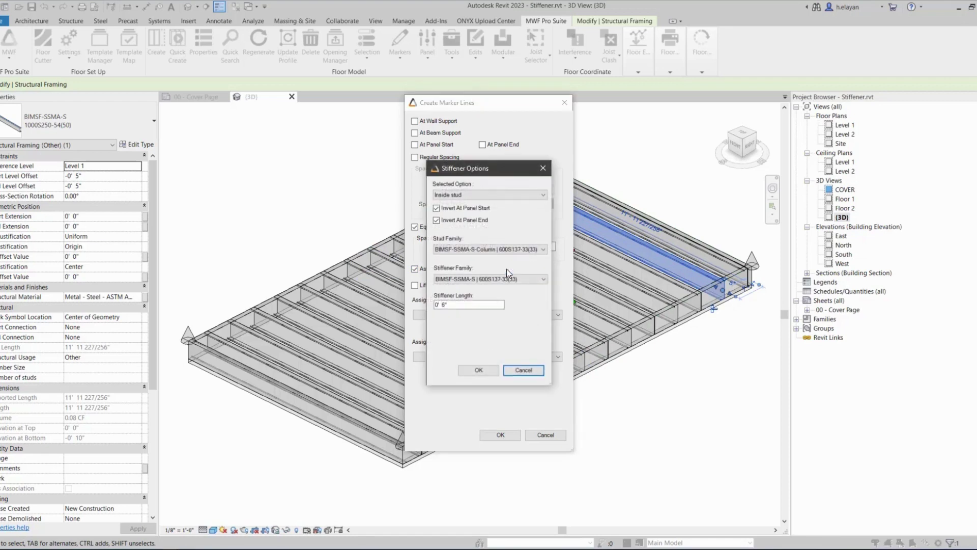
pyautogui.moveTo(486, 167); pyautogui.dragTo(345, 179)
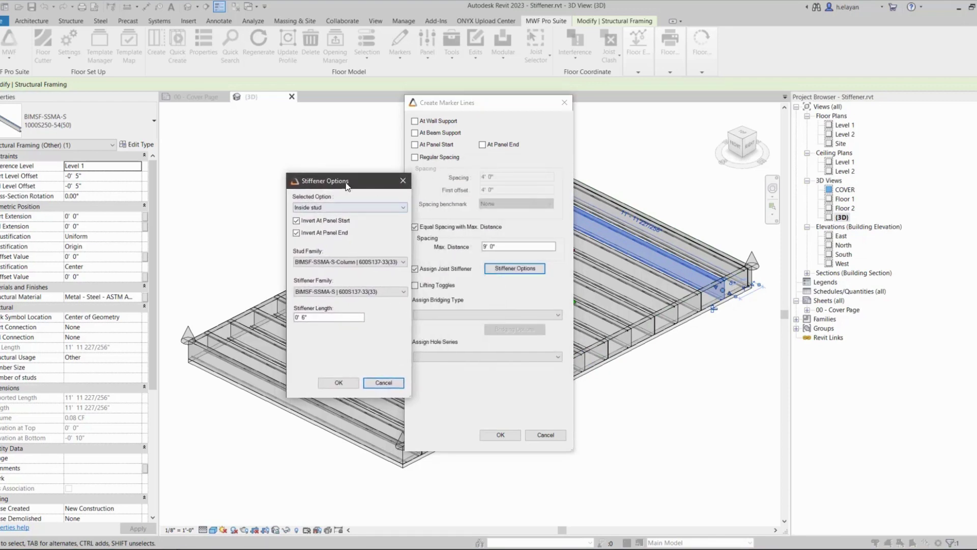
pyautogui.click(402, 181)
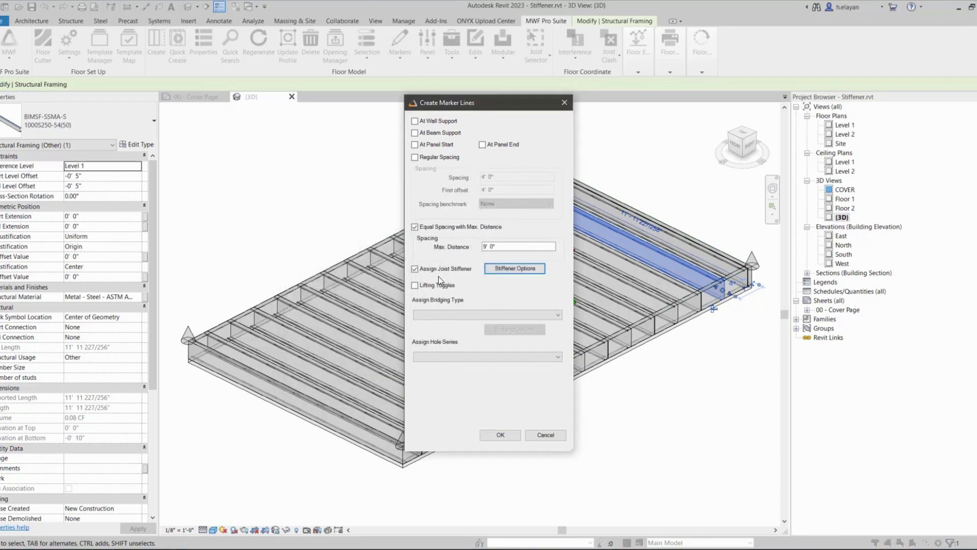
pyautogui.click(415, 269)
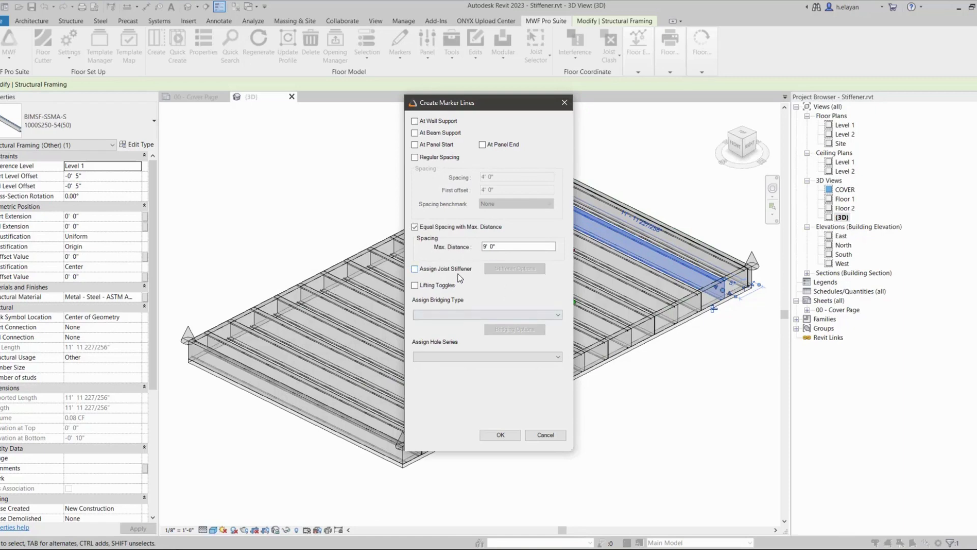
pyautogui.click(500, 435)
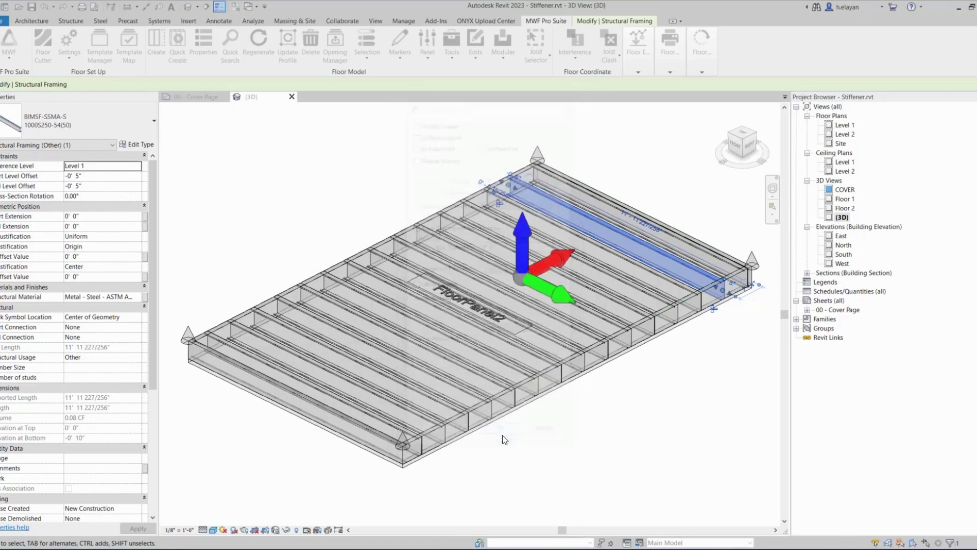
pyautogui.click(572, 463)
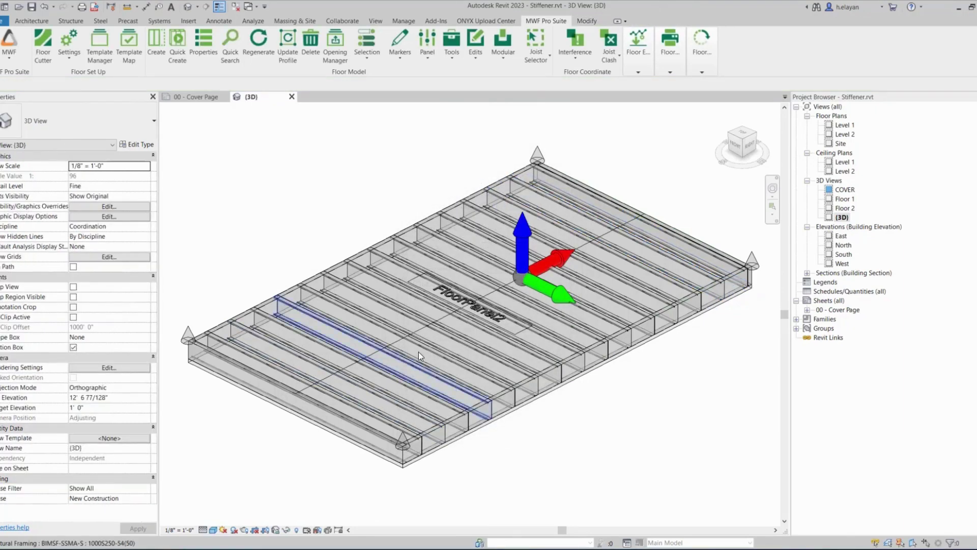
# - Open the MWF properties of the marker line crossing the joists and review its bridging type and hole series choices
pyautogui.click(378, 350)
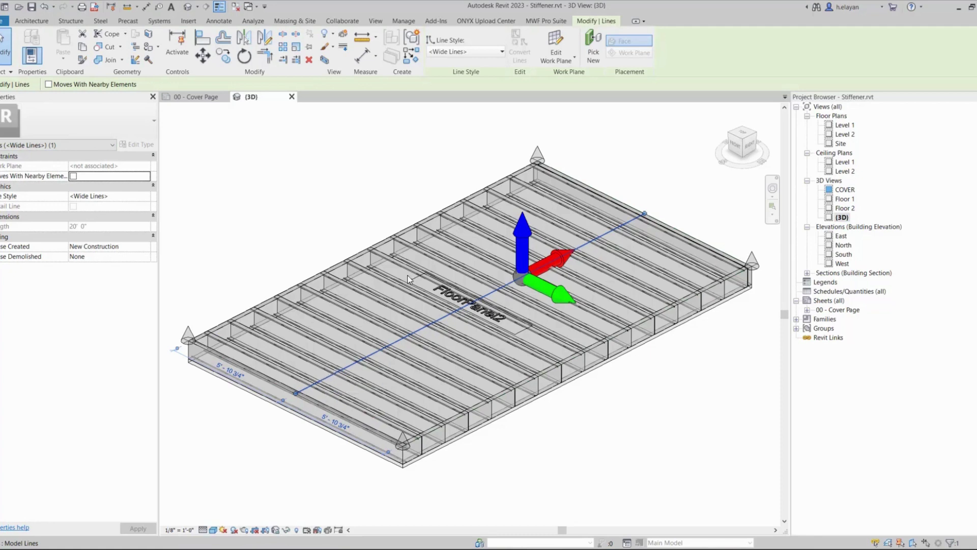
pyautogui.click(546, 21)
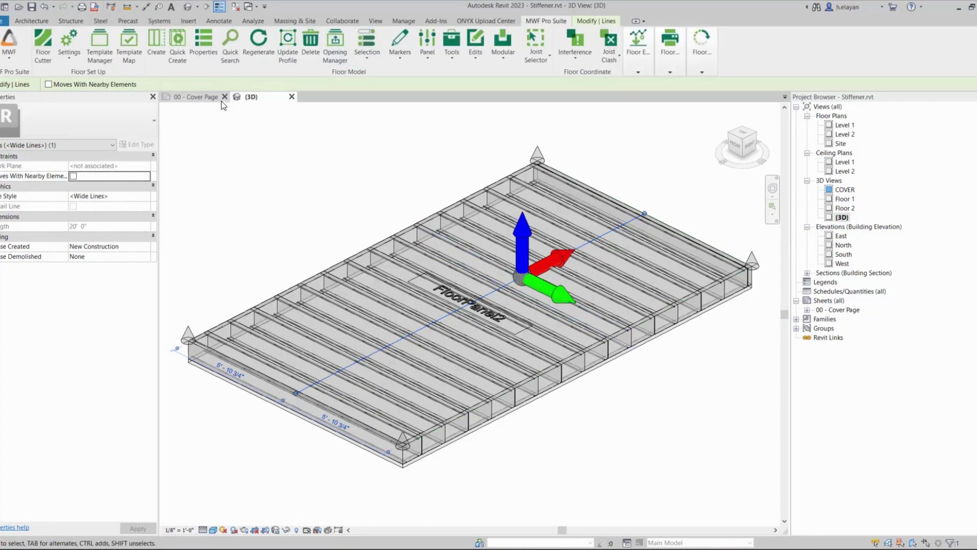
pyautogui.click(209, 41)
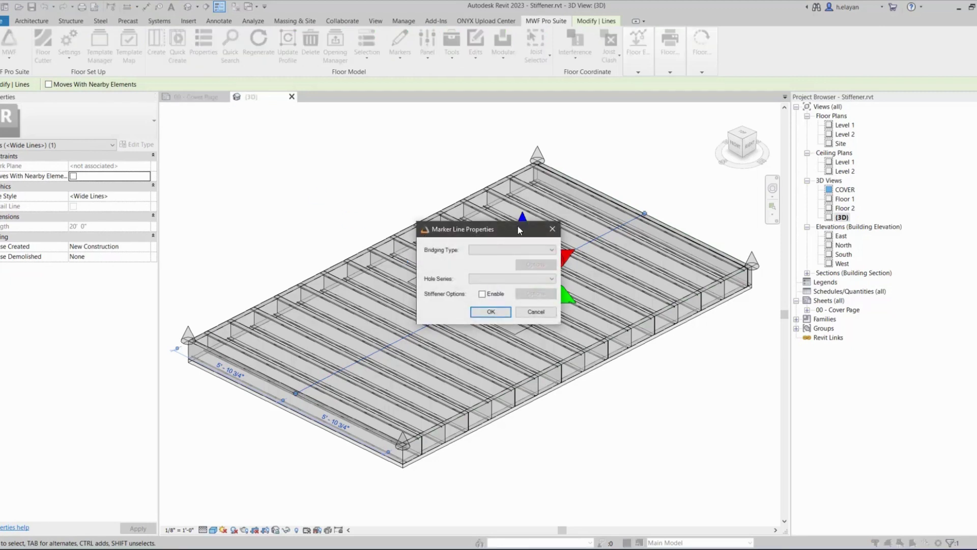
pyautogui.moveTo(503, 237); pyautogui.dragTo(296, 168)
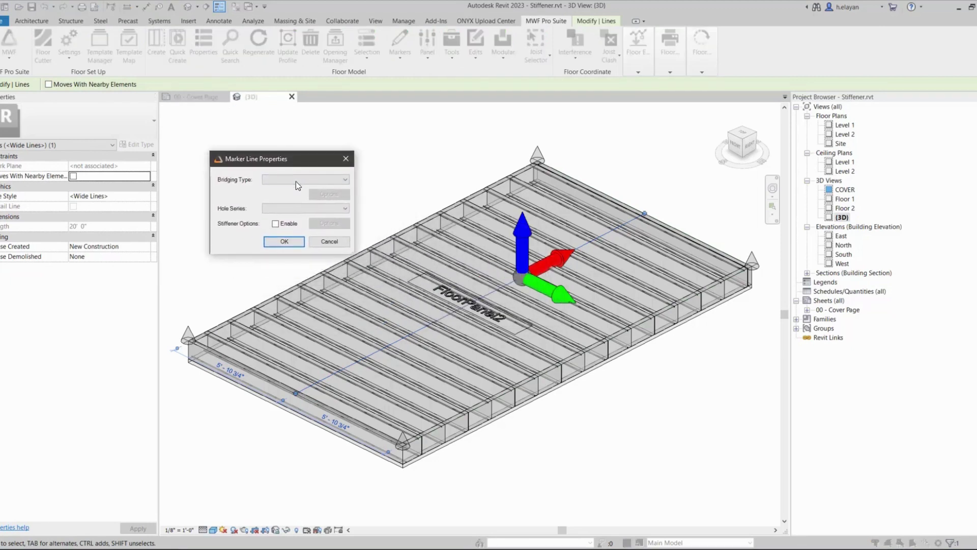
pyautogui.click(296, 182)
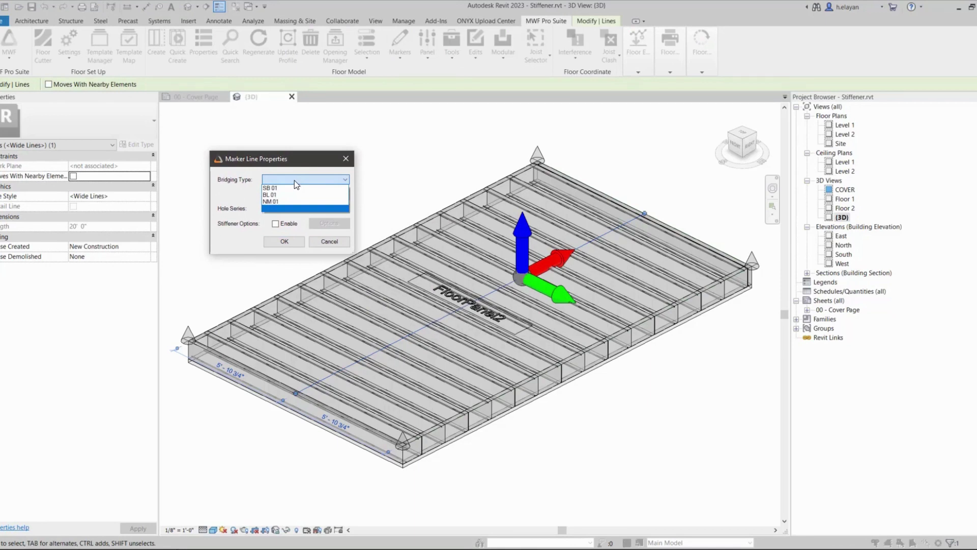
pyautogui.click(295, 181)
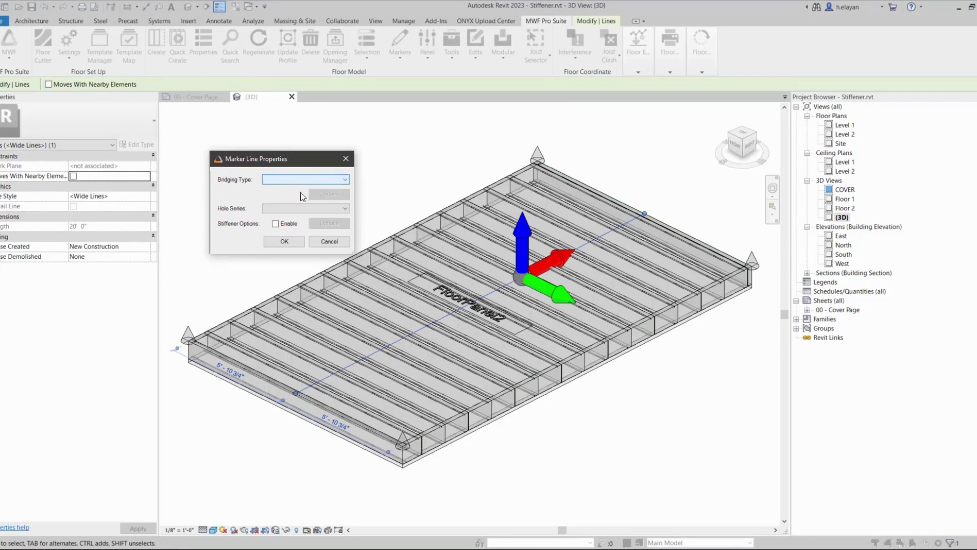
pyautogui.click(295, 209)
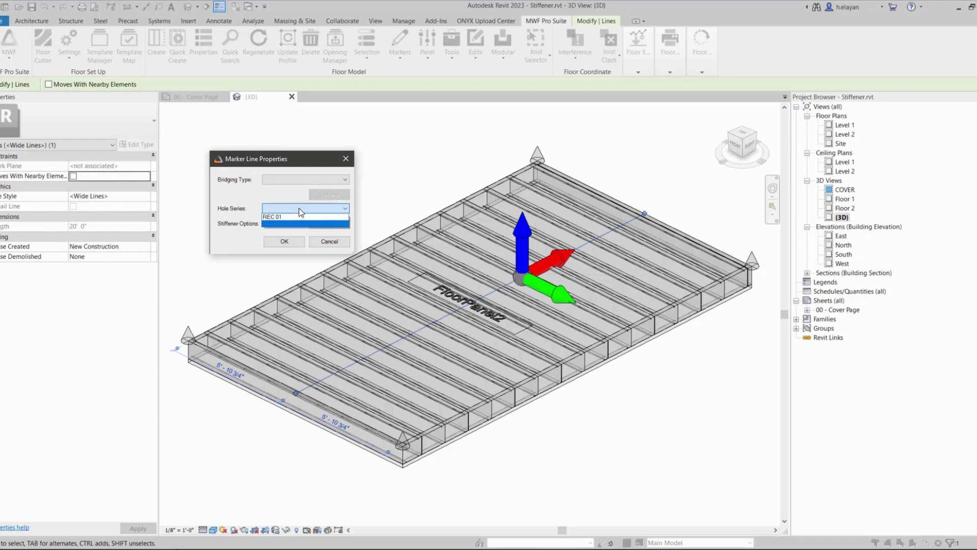
pyautogui.click(298, 207)
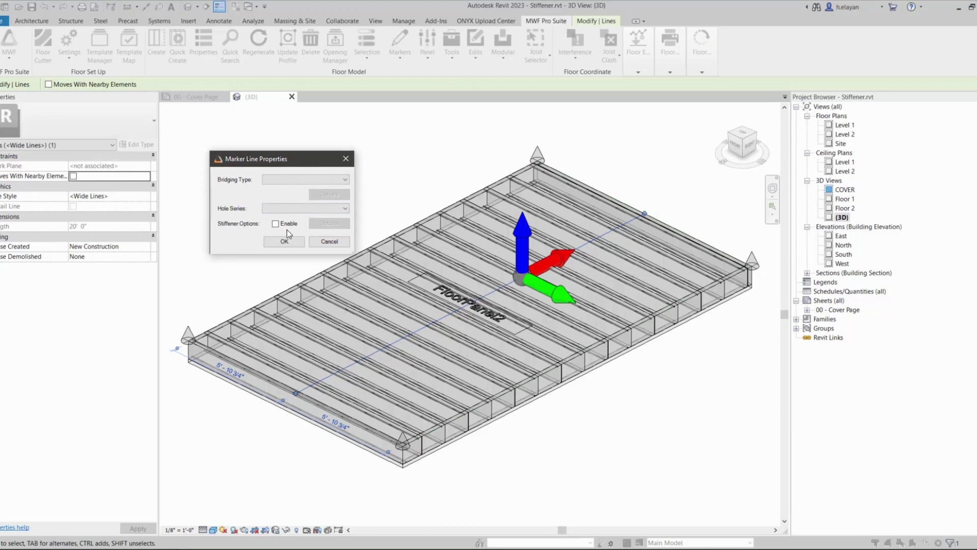
# - Enable the marker line's stiffener options and choose Inside stud as the stiffener arrangement
pyautogui.click(277, 224)
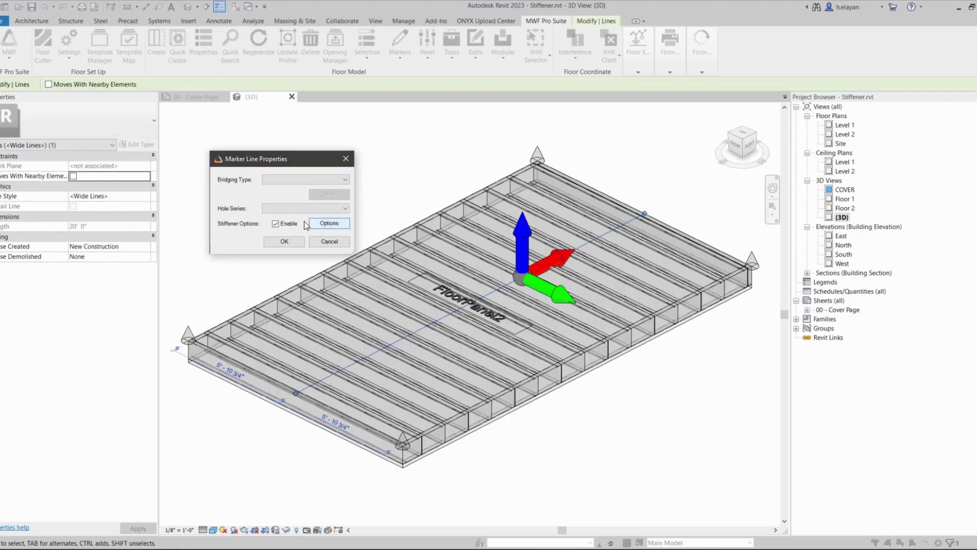
pyautogui.click(278, 224)
pyautogui.click(275, 224)
pyautogui.click(328, 225)
pyautogui.moveTo(261, 102)
pyautogui.mouseDown()
pyautogui.moveTo(365, 151)
pyautogui.moveTo(428, 124)
pyautogui.mouseUp()
pyautogui.click(436, 148)
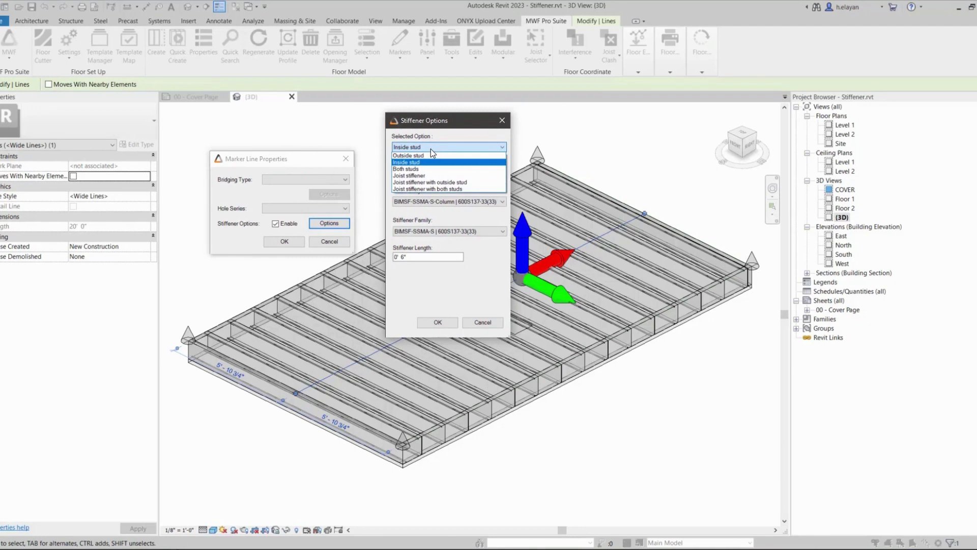
pyautogui.click(408, 163)
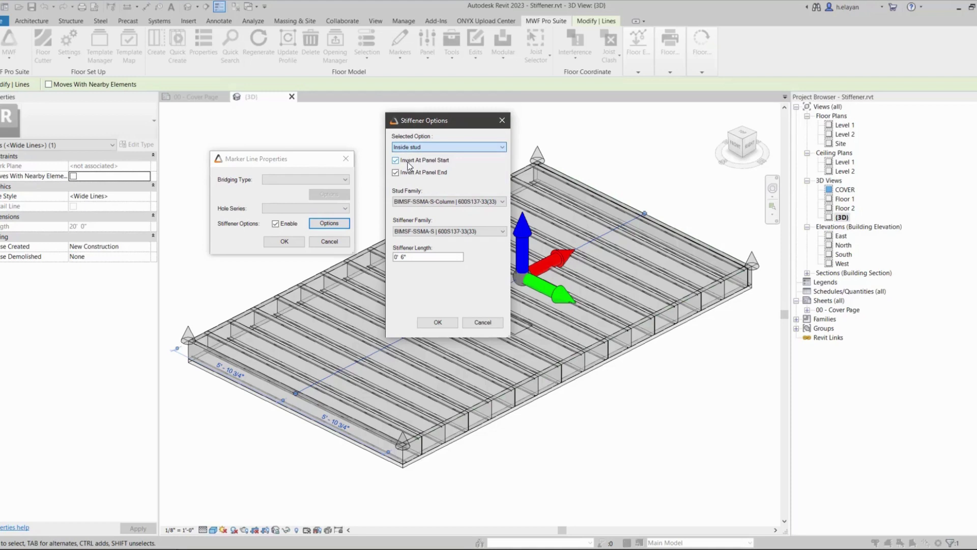
# - Review the stiffener arrangement, stud family and stiffener family choices and the panel start and end inversion settings, keeping both inversions enabled
pyautogui.click(412, 201)
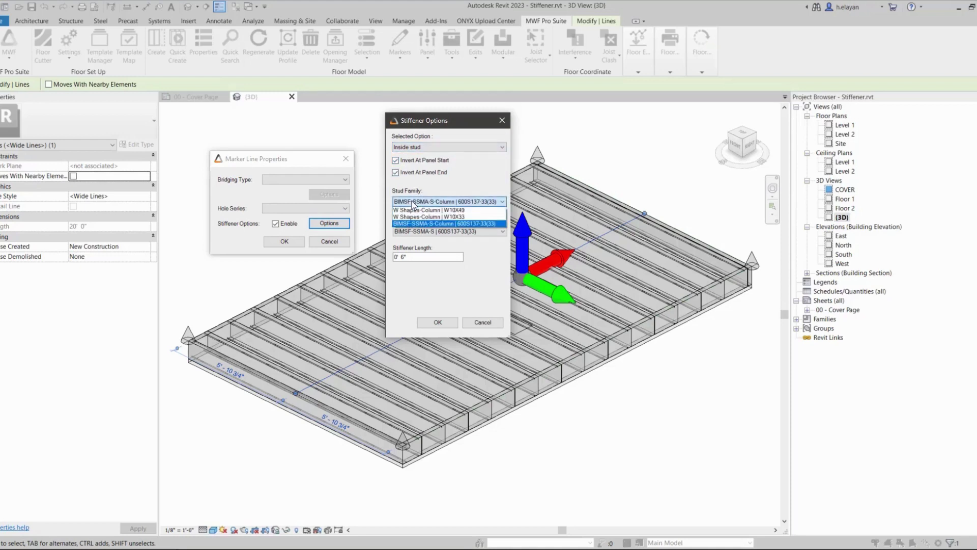
pyautogui.click(412, 200)
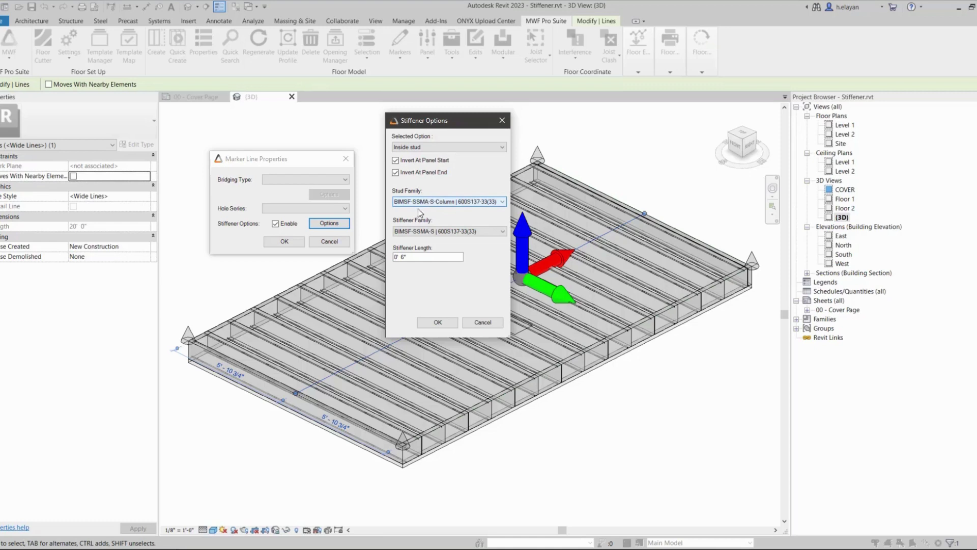
pyautogui.press('Tab')
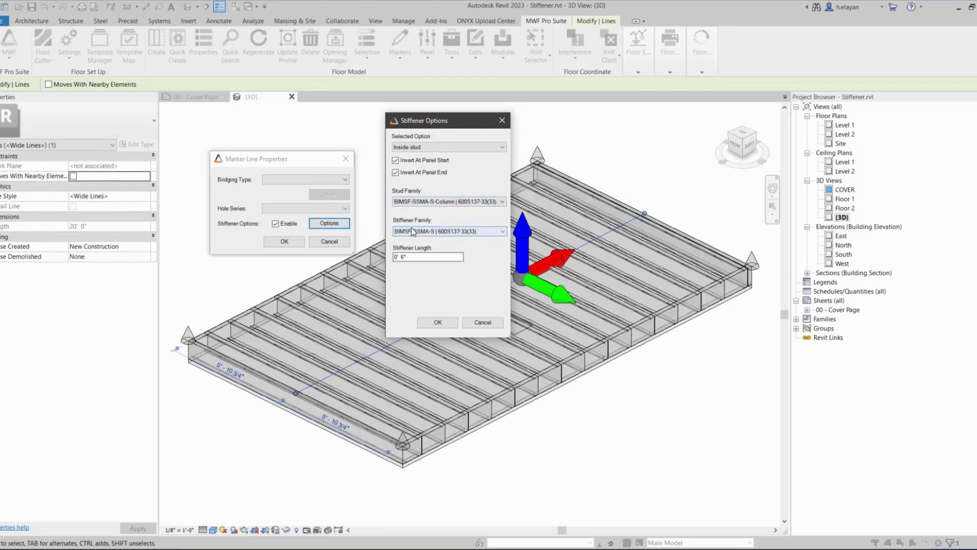
pyautogui.click(435, 150)
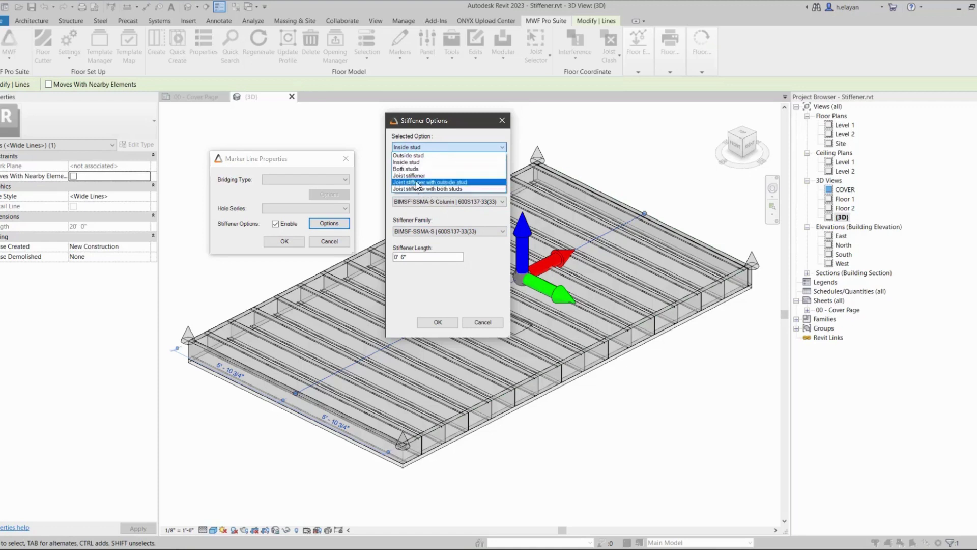
pyautogui.click(421, 234)
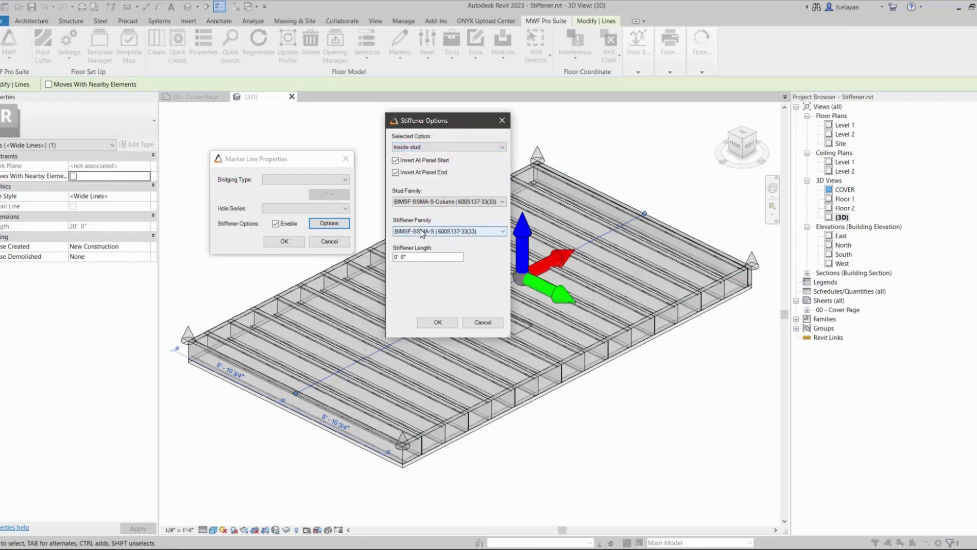
pyautogui.click(421, 233)
pyautogui.click(421, 233)
pyautogui.click(421, 233)
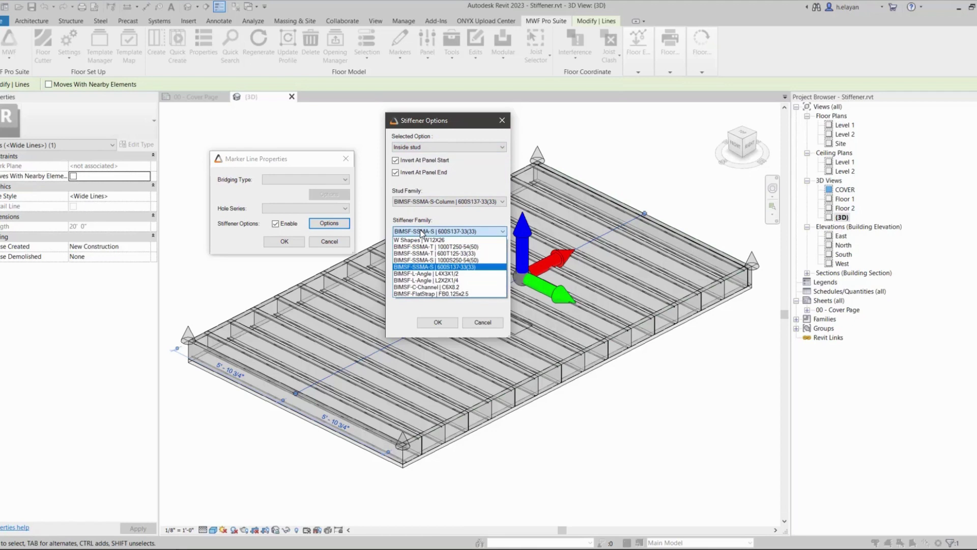
pyautogui.click(420, 232)
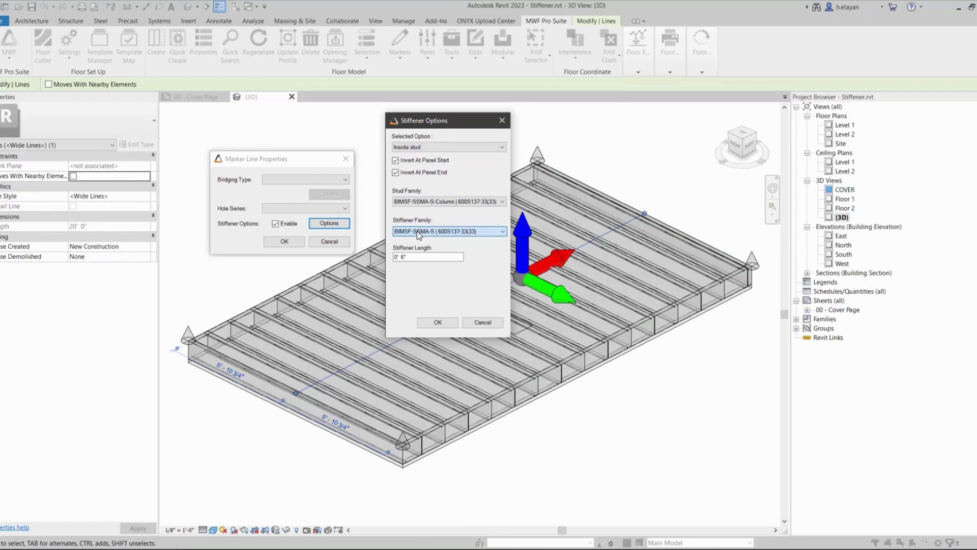
pyautogui.click(426, 202)
pyautogui.click(425, 201)
pyautogui.click(396, 161)
pyautogui.click(397, 173)
pyautogui.click(396, 173)
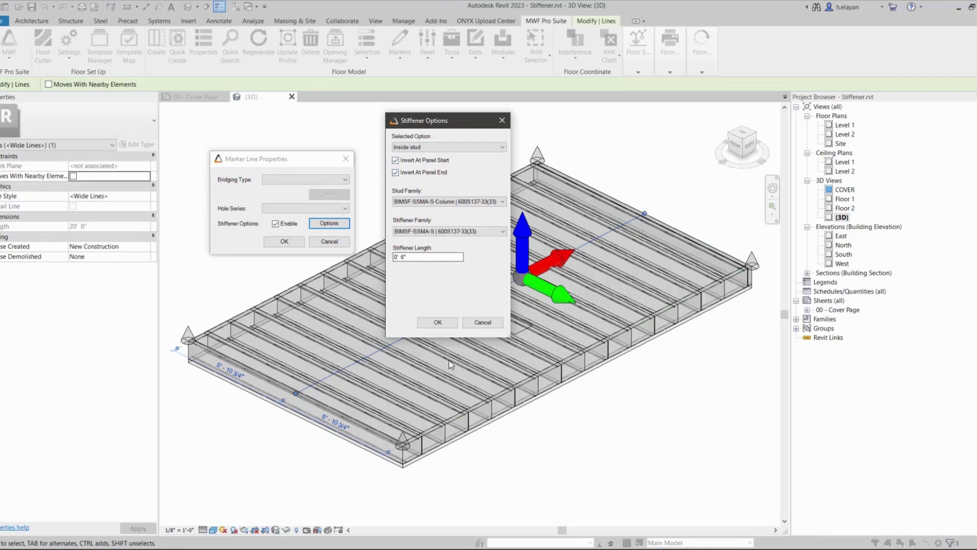
# - Apply the stiffener settings to the marker line and regenerate the floor panel through one of its joists
pyautogui.click(438, 322)
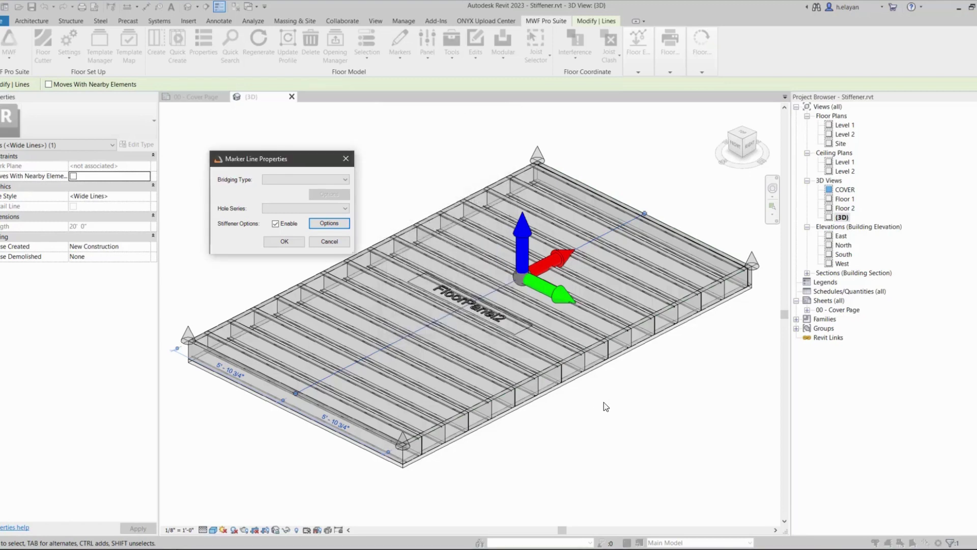
pyautogui.click(284, 241)
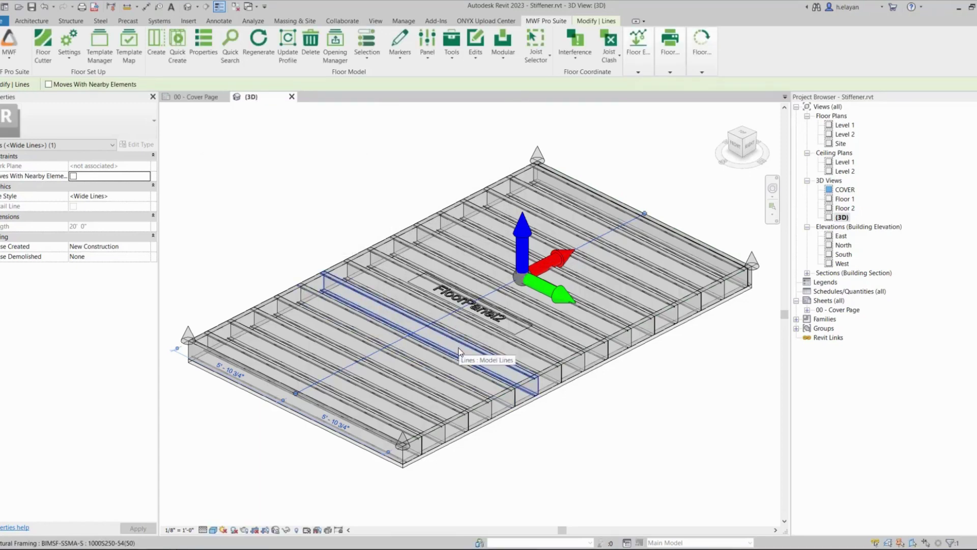
pyautogui.click(459, 351)
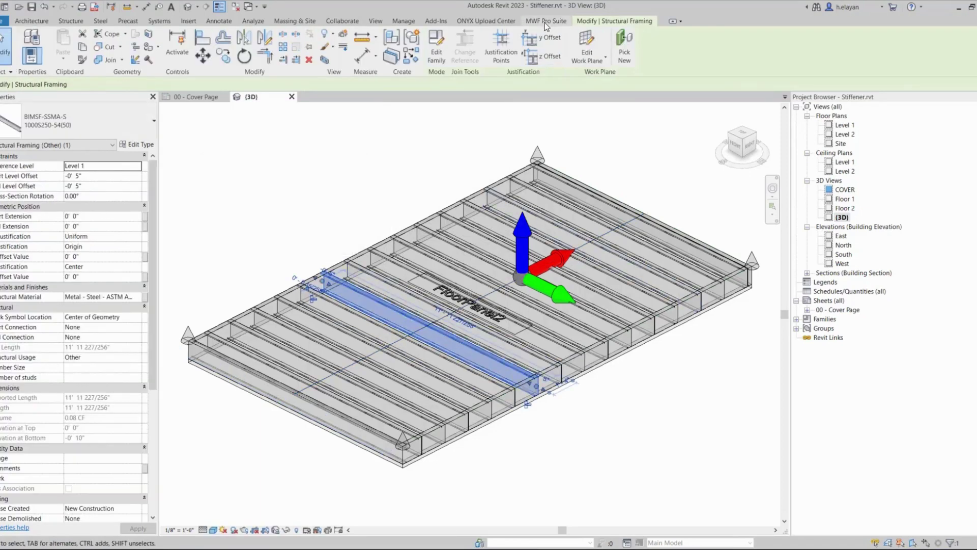
pyautogui.click(258, 42)
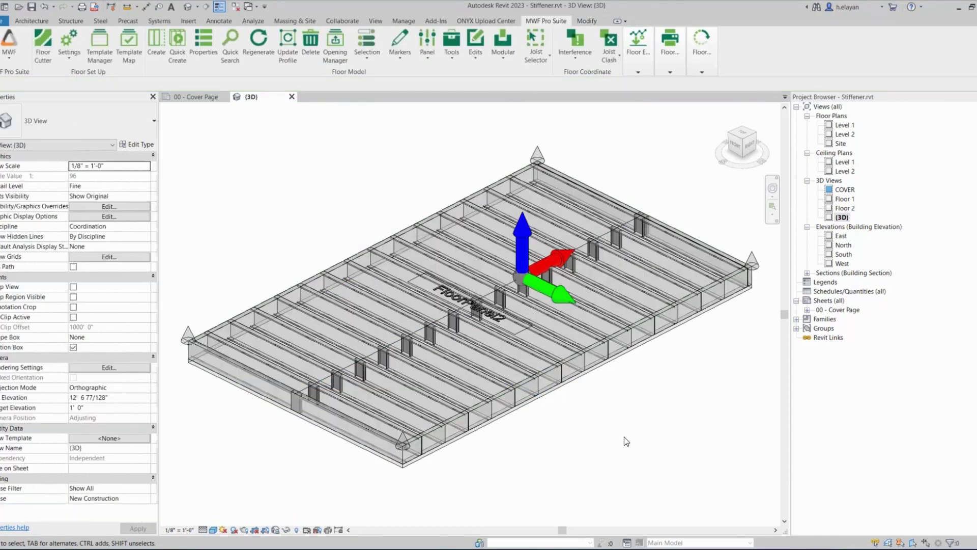
# - Examine the stiffeners along the marker line, comparing their placement at the first, middle and last joists of the panel
pyautogui.scroll(5, 293, 414)
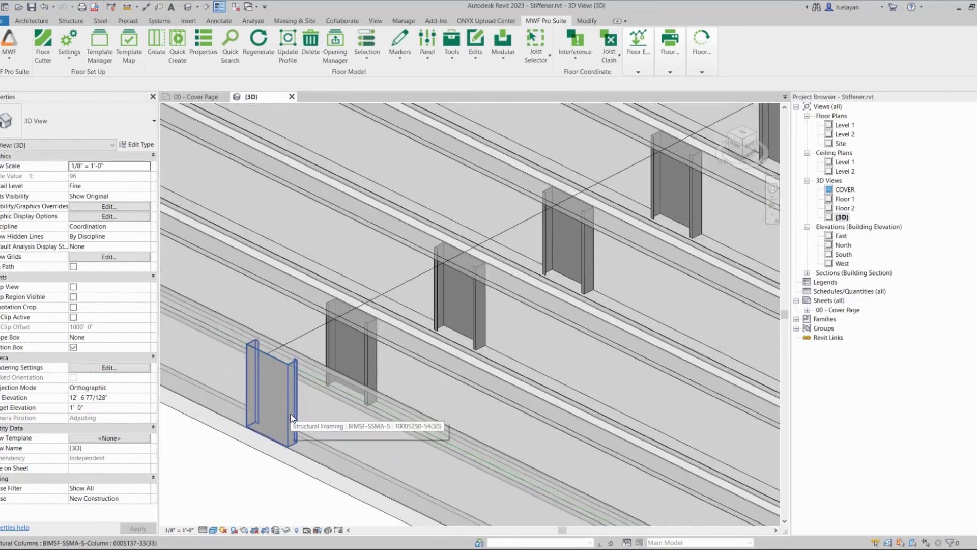
pyautogui.scroll(-5, 326, 374)
pyautogui.click(644, 168)
pyautogui.keyDown('shift'); pyautogui.moveTo(644, 168); pyautogui.dragTo(458, 305, button='middle'); pyautogui.keyUp('shift')
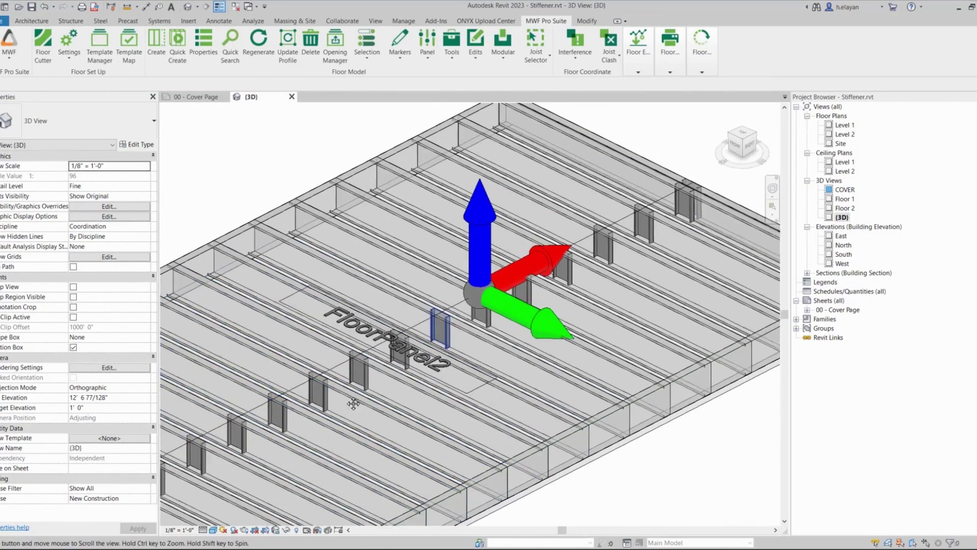
pyautogui.scroll(3, 460, 316)
pyautogui.scroll(2, 604, 287)
pyautogui.click(590, 286)
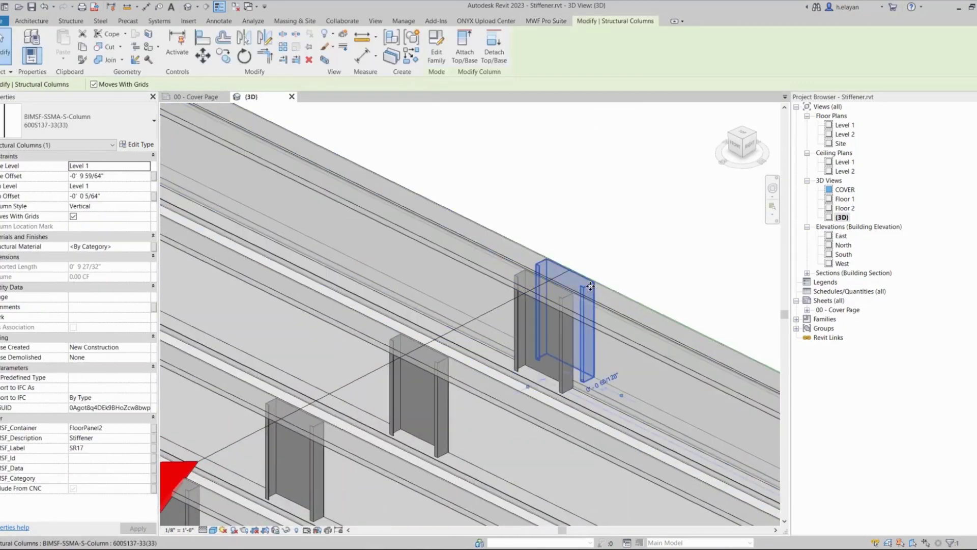
pyautogui.scroll(-5, 397, 388)
pyautogui.scroll(5, 234, 476)
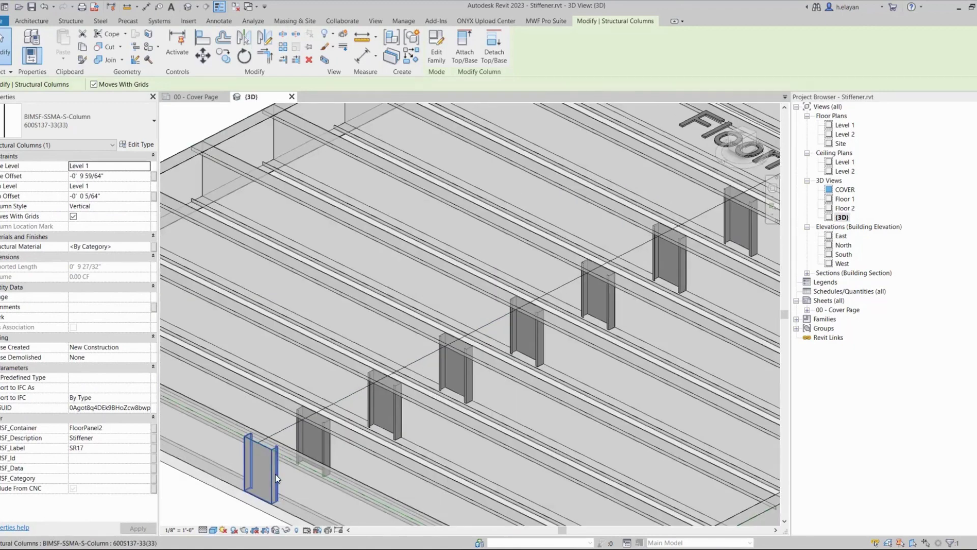
# - Shorten the marker line at the first joist by pulling its end just inside the panel, leaving the line about 19' 7 3/4" long
pyautogui.press('Escape')
pyautogui.click(283, 432)
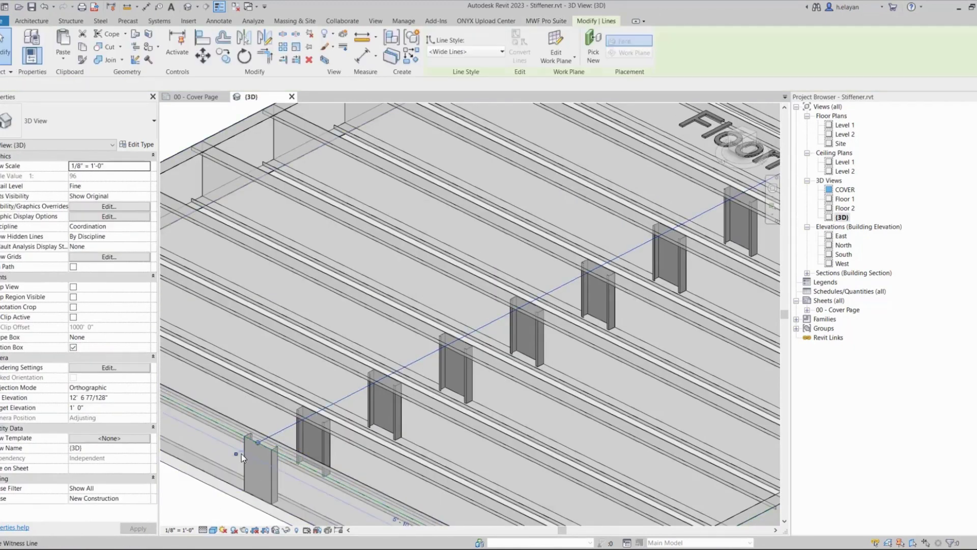
pyautogui.scroll(2, 244, 452)
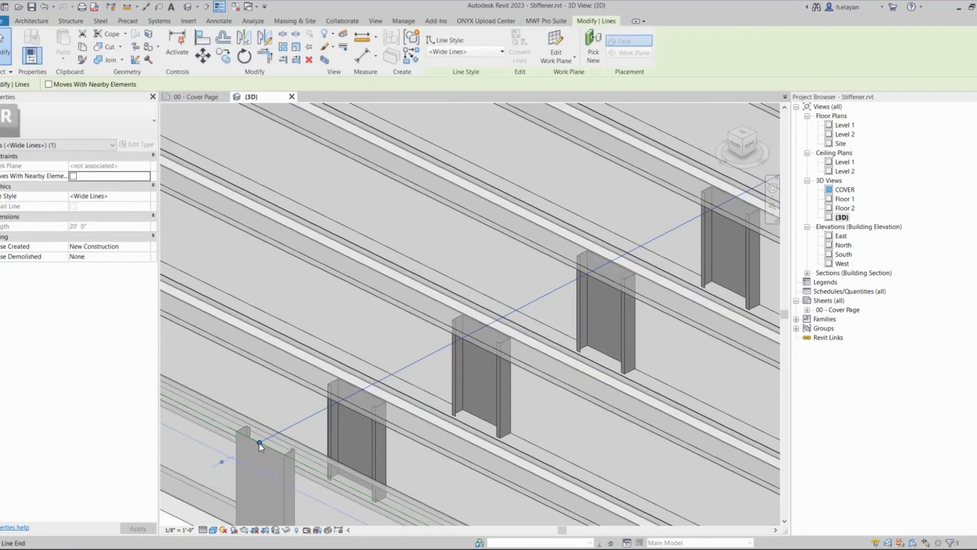
pyautogui.click(293, 430)
pyautogui.scroll(-5, 285, 418)
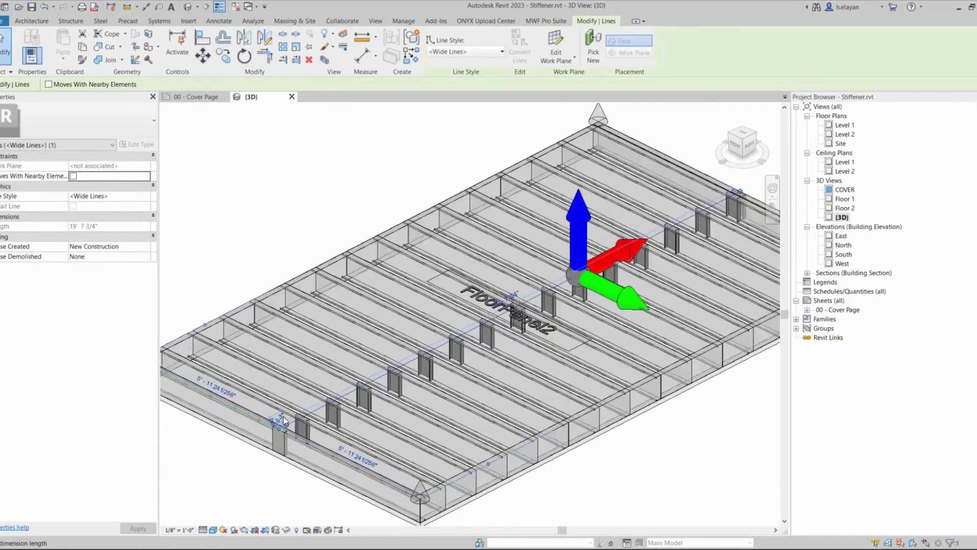
# - Pull the marker line's opposite end back inside the last joist, leaving the line about 19' 5 1/2" long
pyautogui.scroll(6, 636, 239)
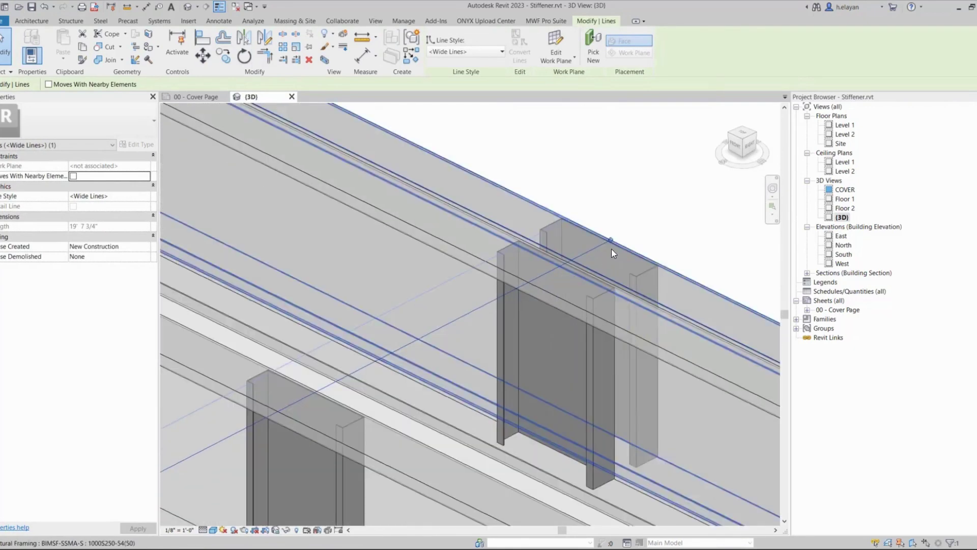
pyautogui.press('l')
pyautogui.press('i')
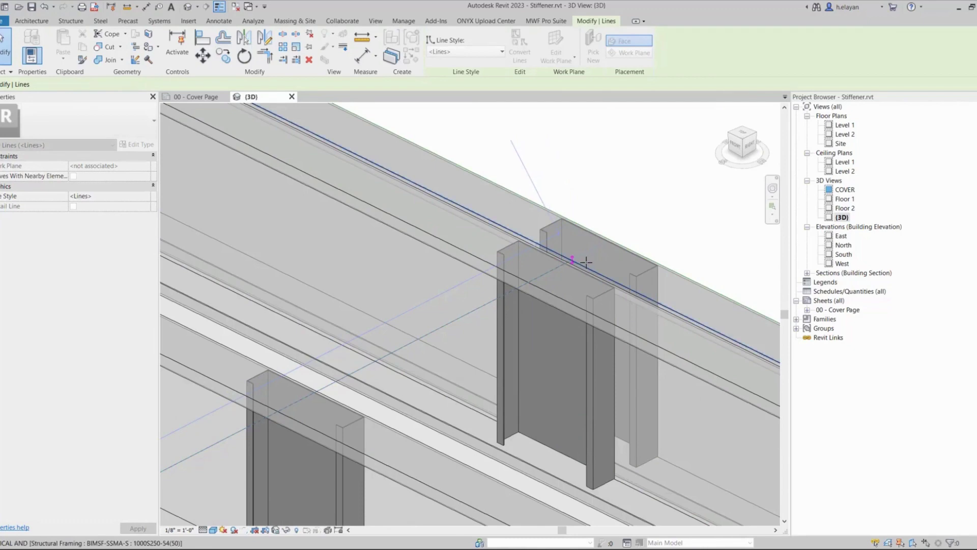
pyautogui.press('Escape')
pyautogui.press('Escape')
pyautogui.click(572, 277)
pyautogui.scroll(-3, 572, 277)
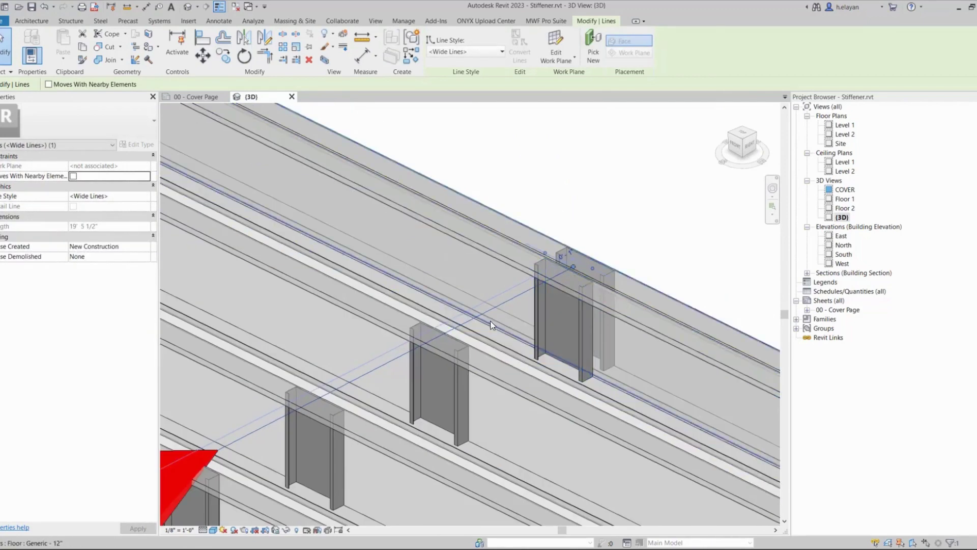
# - Regenerate the floor panel through the joist near the far end to apply the shortened marker line
pyautogui.click(640, 207)
pyautogui.click(637, 328)
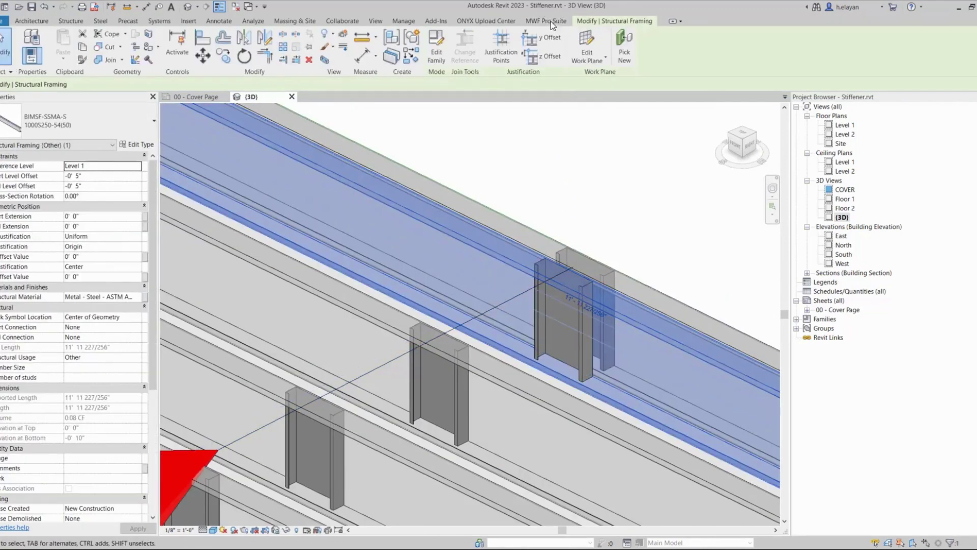
pyautogui.click(551, 21)
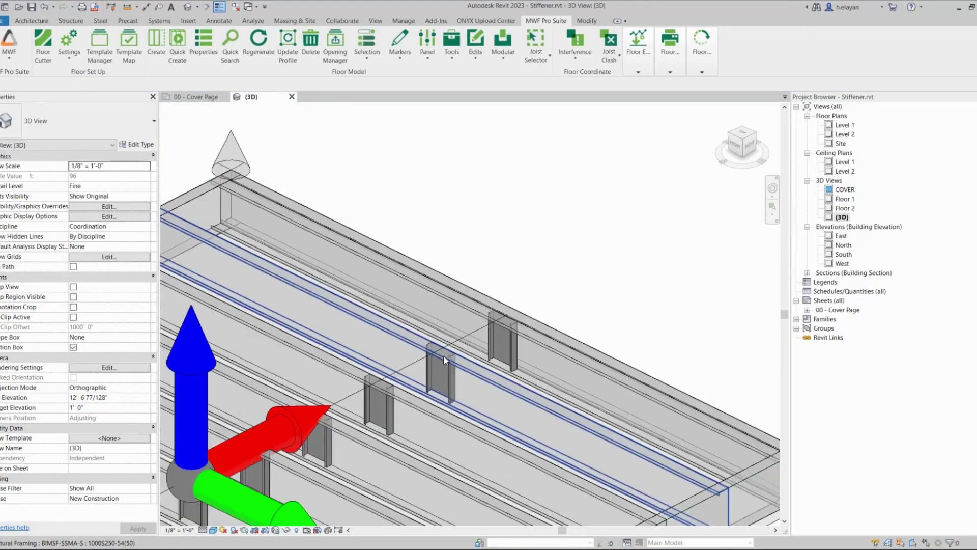
# - Examine the regenerated stiffeners at both ends of the marker line and across the whole floor panel
pyautogui.scroll(3, 545, 325)
pyautogui.click(457, 255)
pyautogui.scroll(-8, 457, 256)
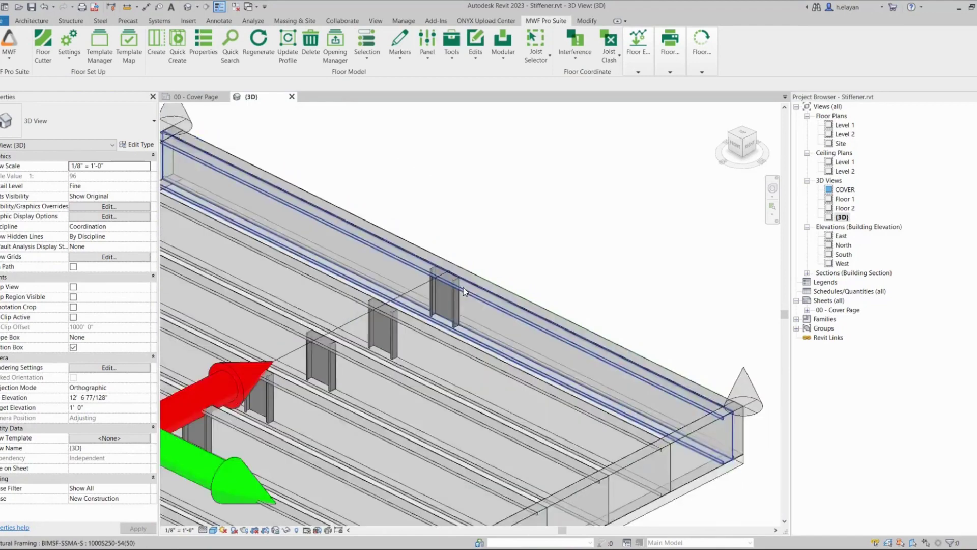
pyautogui.scroll(5, 272, 388)
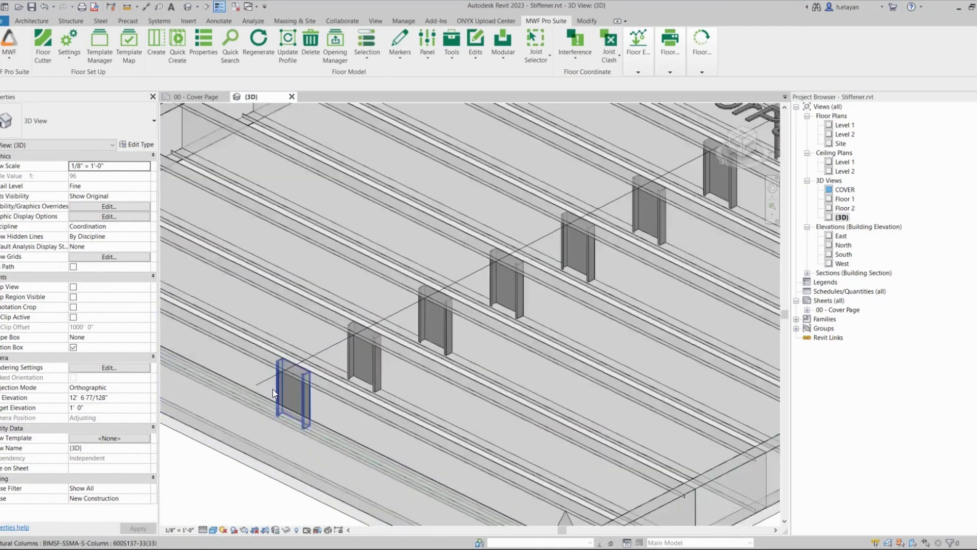
pyautogui.scroll(-5, 273, 388)
pyautogui.scroll(-3, 273, 388)
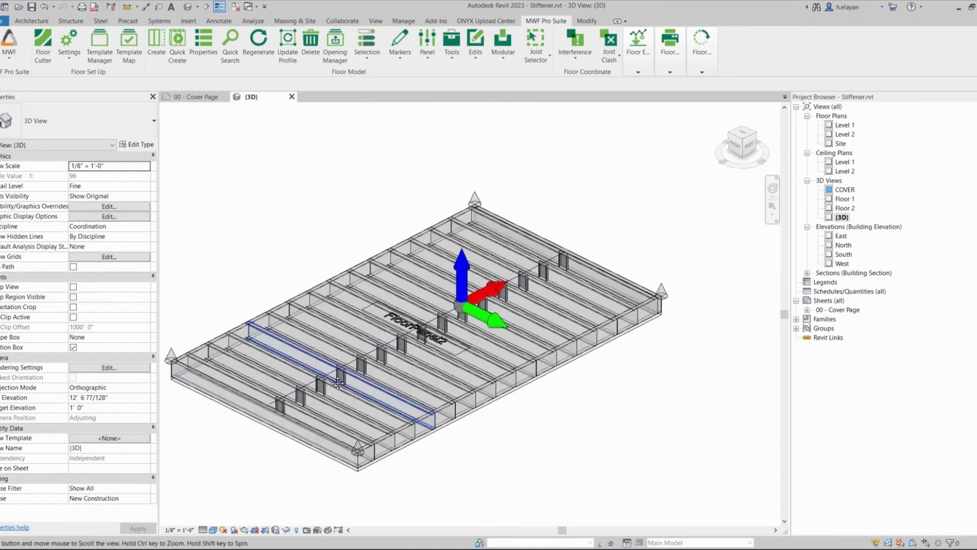
pyautogui.moveTo(484, 438); pyautogui.dragTo(509, 460, button='middle')
pyautogui.scroll(2, 499, 455)
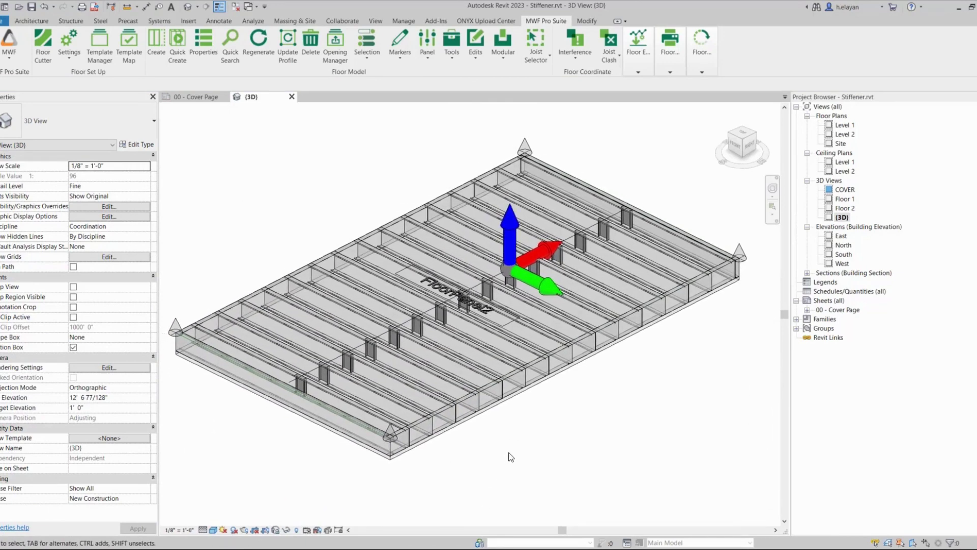